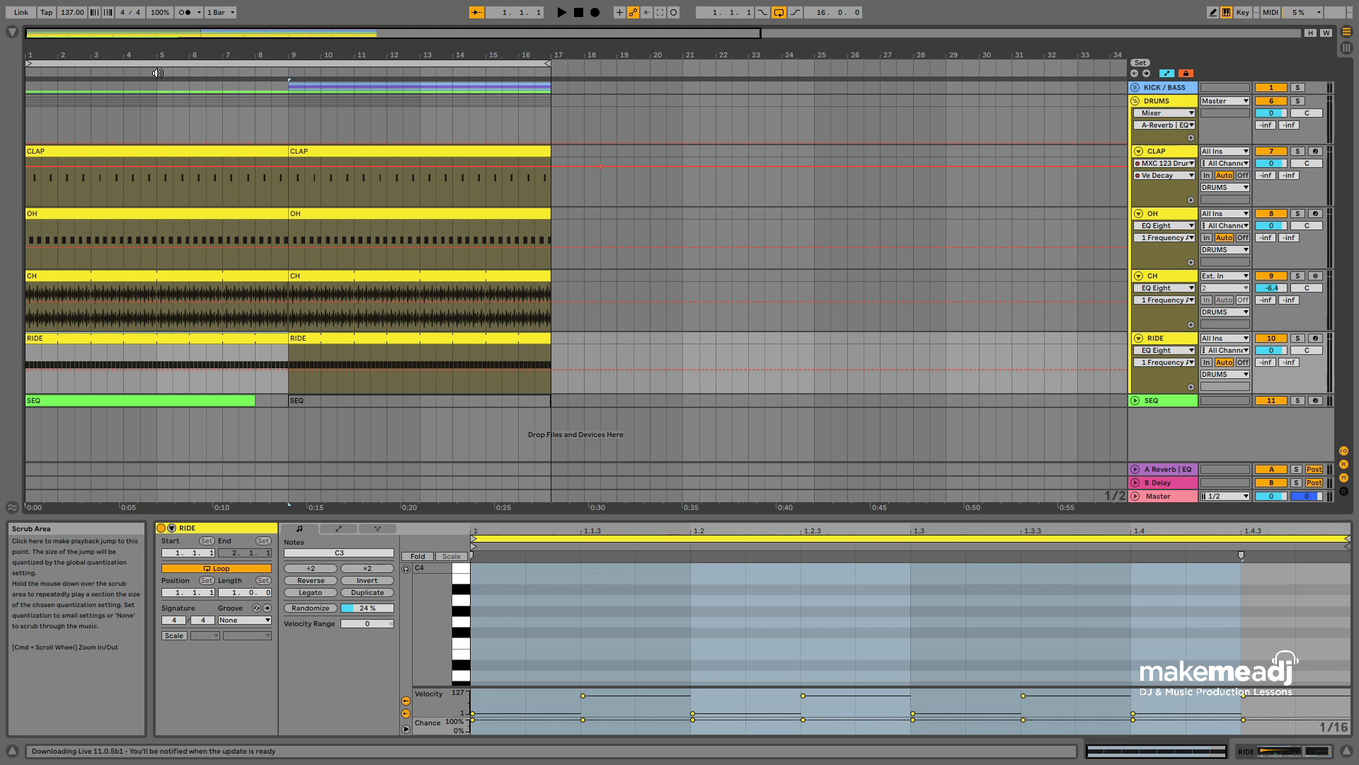
Play the arrangement from bar 5 and select bar 8 across the CLAP, OH, CH and RIDE clips.
{"action": "left_click", "coordinate": [157, 73]}
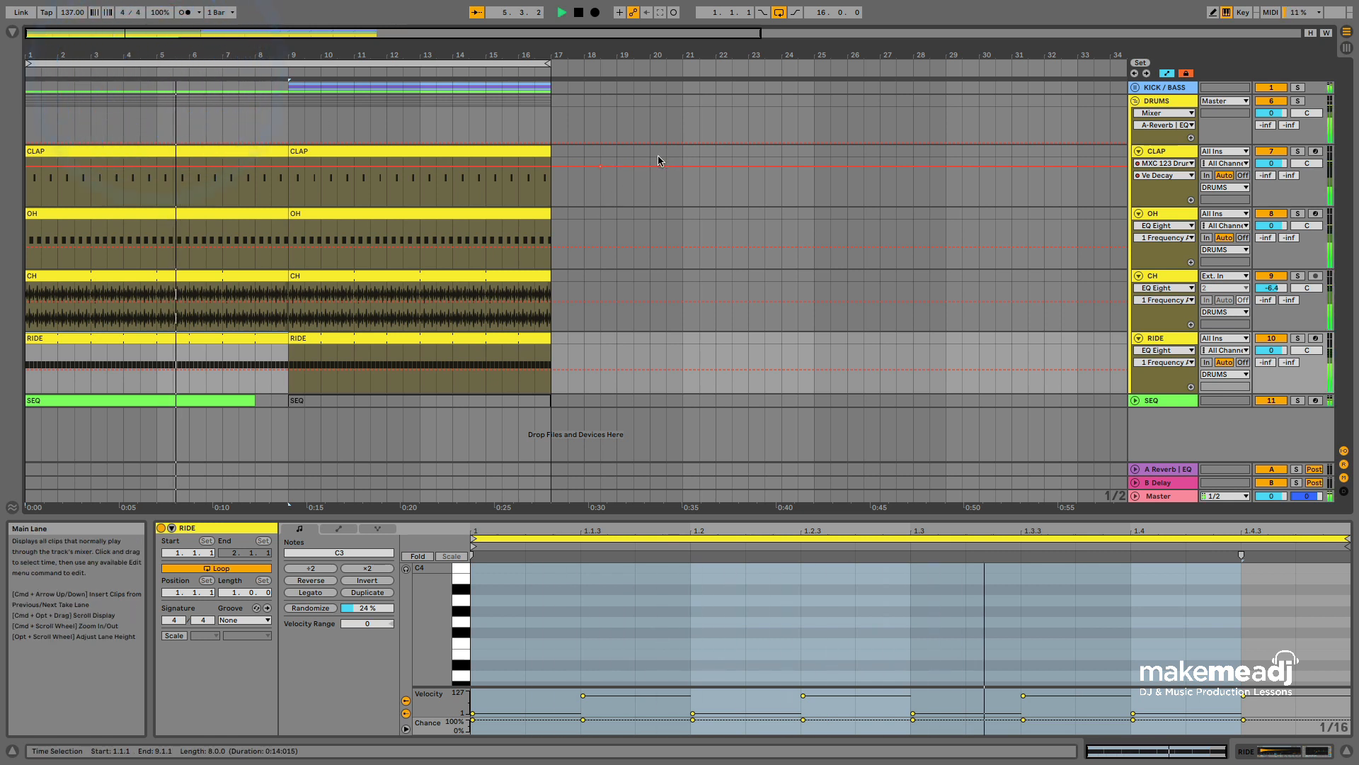
{"action": "left_click", "coordinate": [567, 111]}
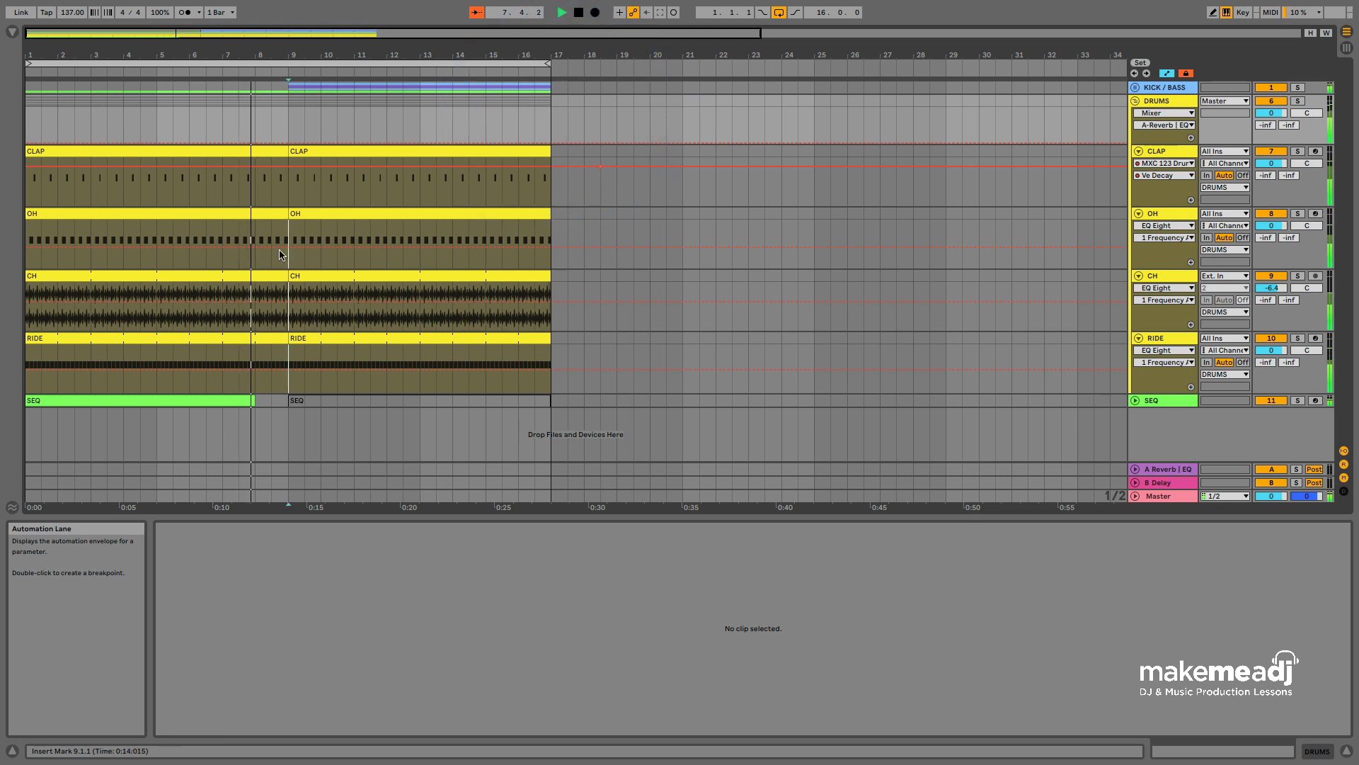
{"action": "left_click_drag", "start_coordinate": [287, 397], "coordinate": [248, 160]}
{"action": "left_click", "coordinate": [252, 152]}
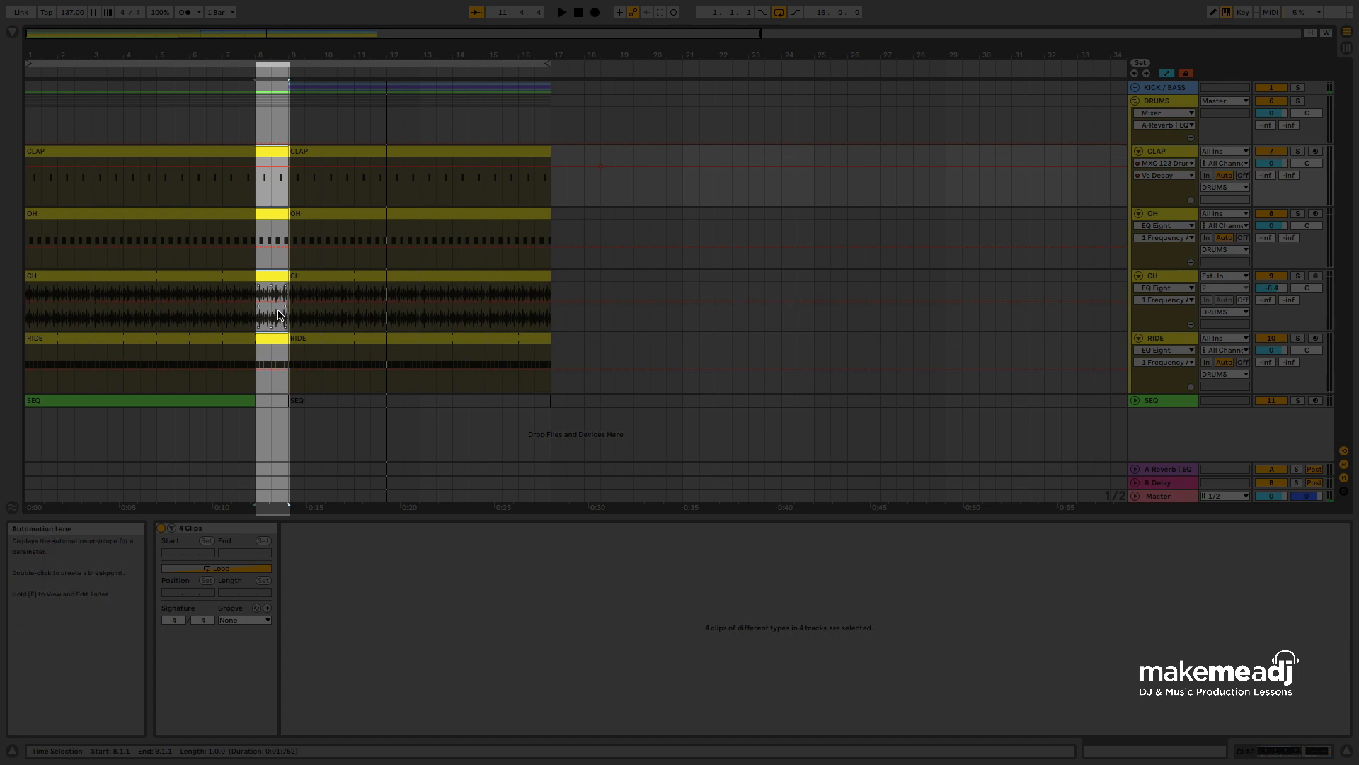
Split off bar 8 of the CH audio clip and reverse that one-bar section.
{"action": "left_click", "coordinate": [281, 316]}
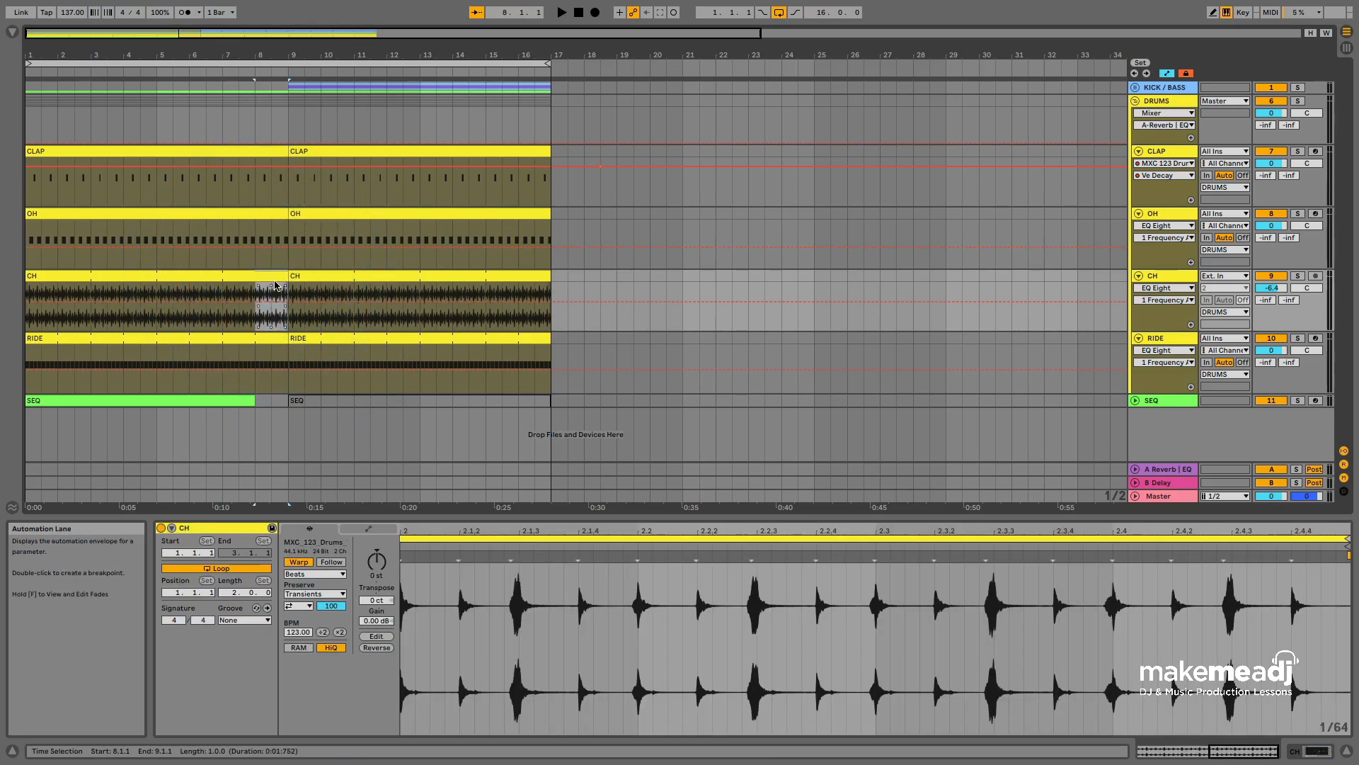
{"action": "right_click", "coordinate": [274, 276]}
{"action": "left_click", "coordinate": [294, 403]}
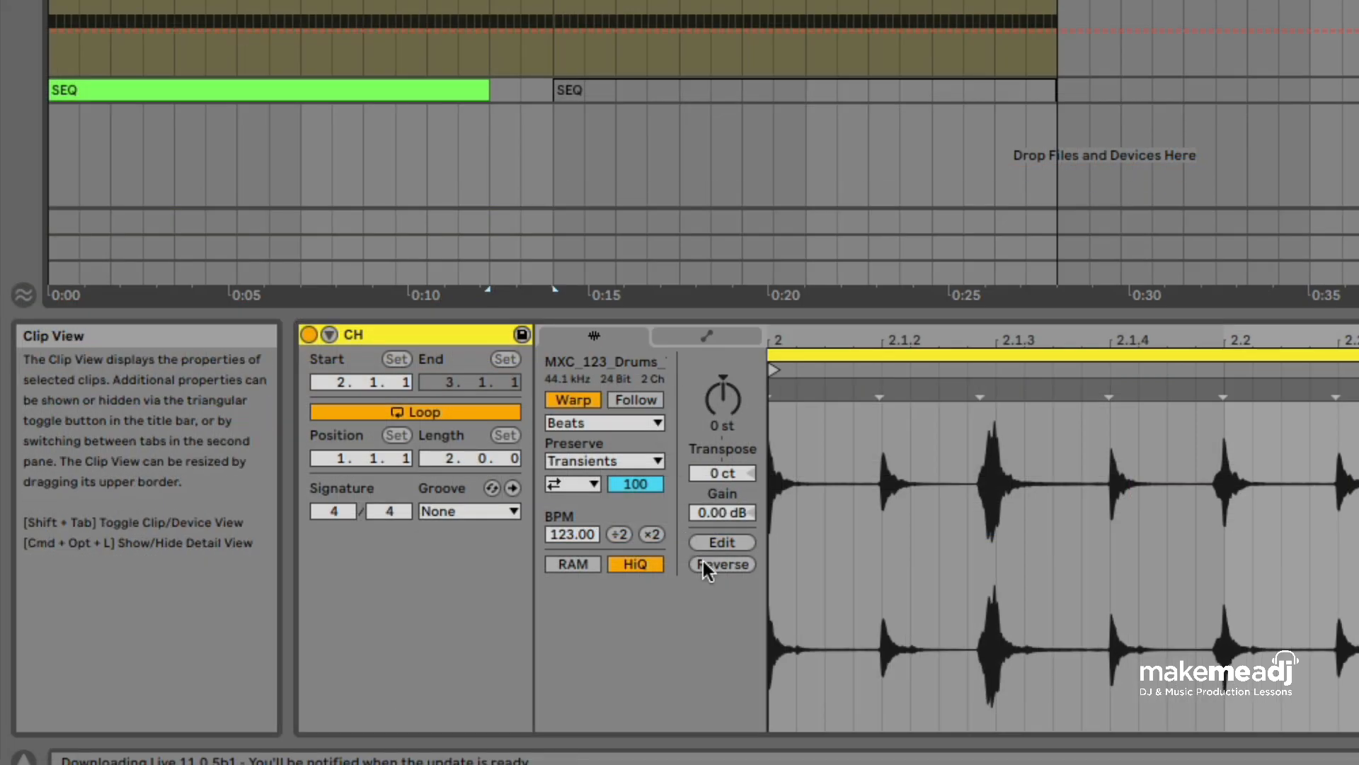
{"action": "left_click", "coordinate": [379, 647]}
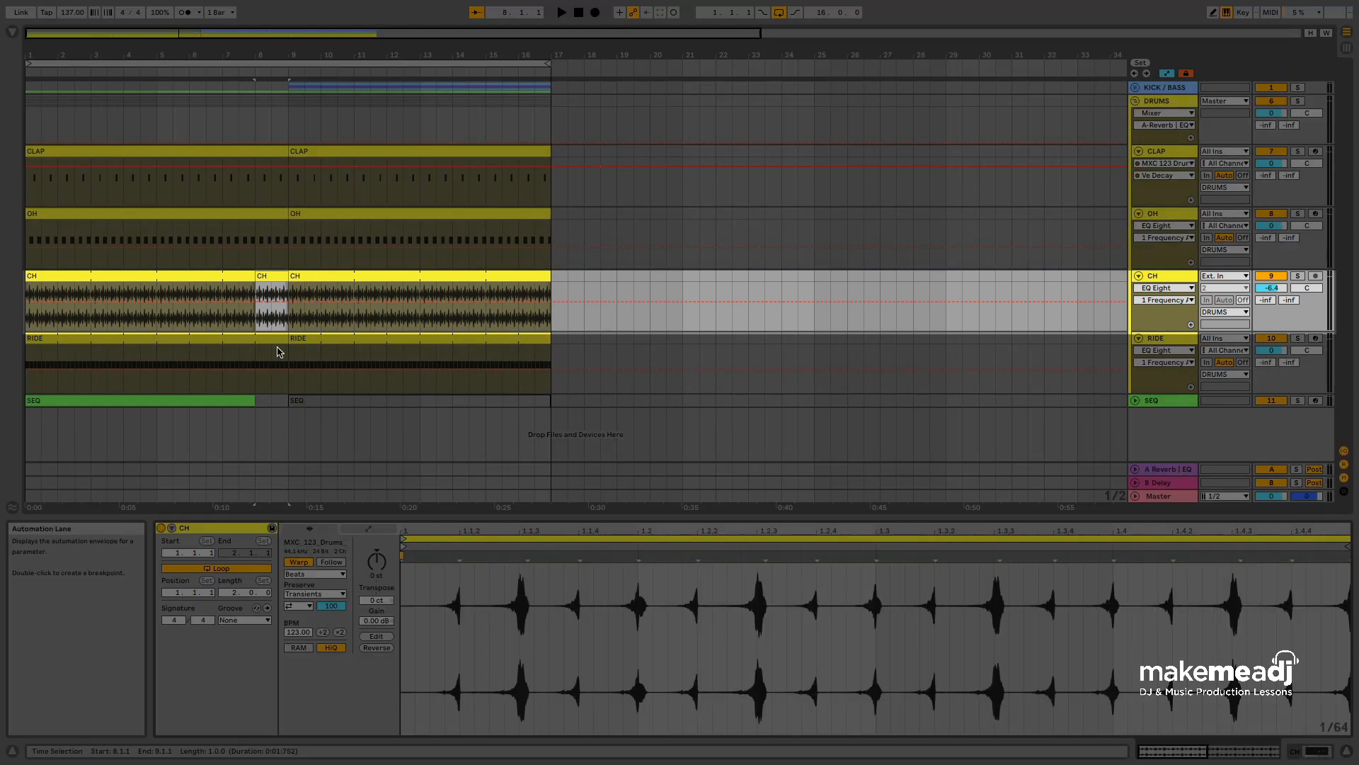
Play back the reversed CH section from just before bar 8 and undo the reversal and split.
{"action": "left_click", "coordinate": [244, 66]}
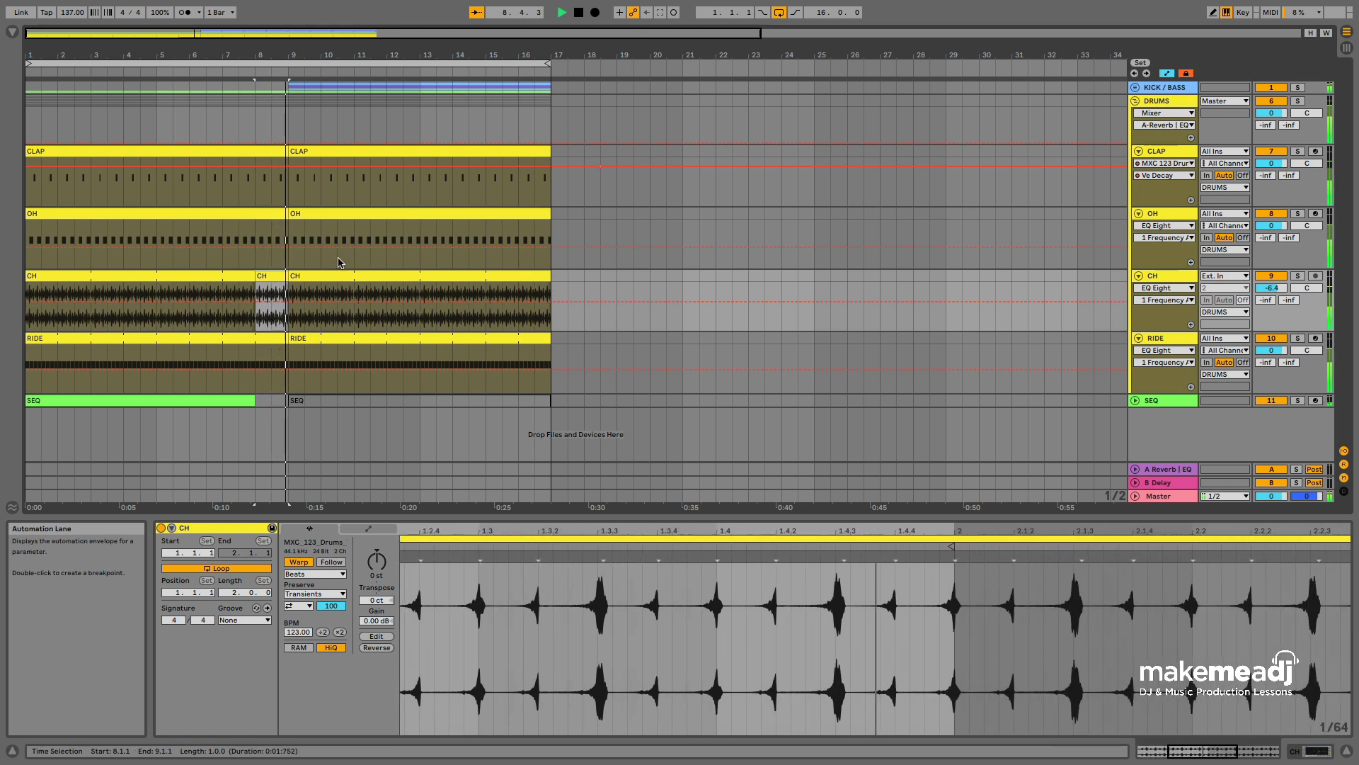
{"action": "key", "text": "space"}
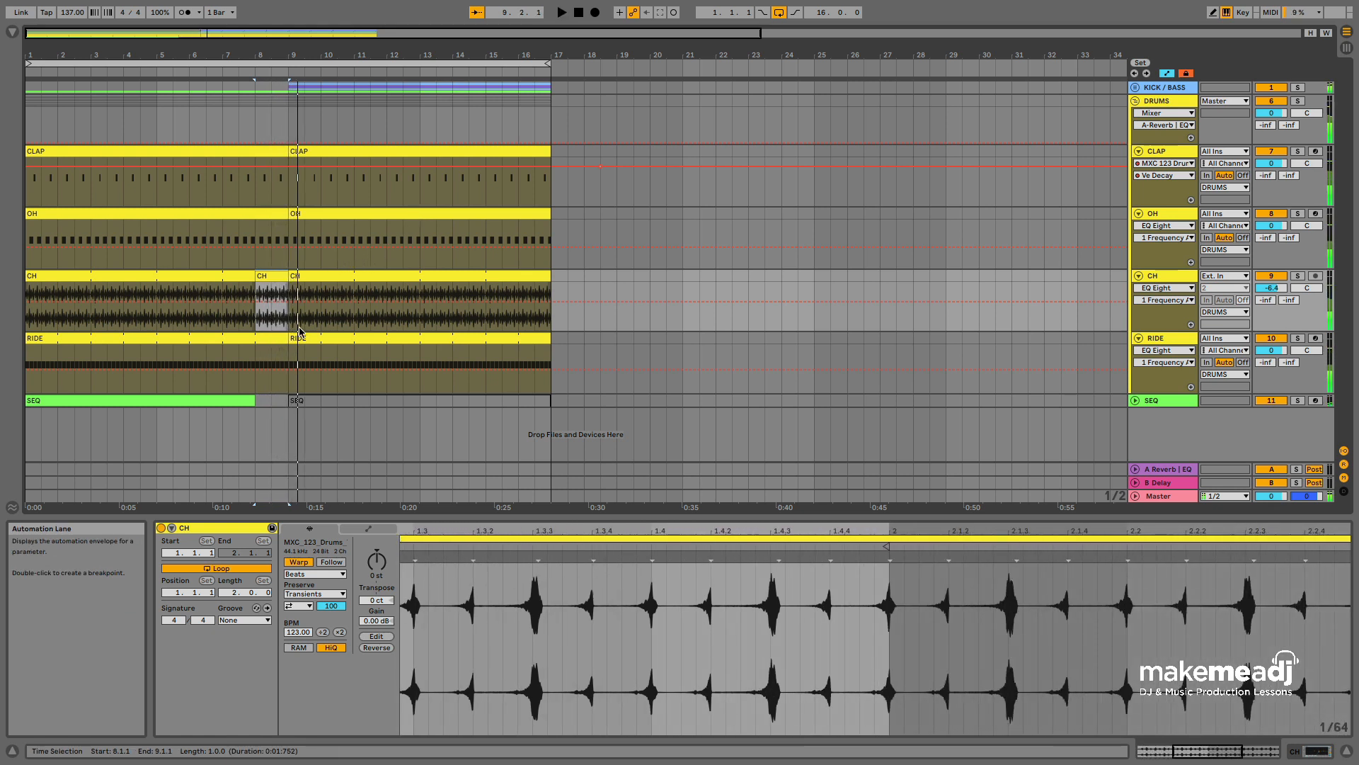
{"action": "left_click", "coordinate": [279, 281]}
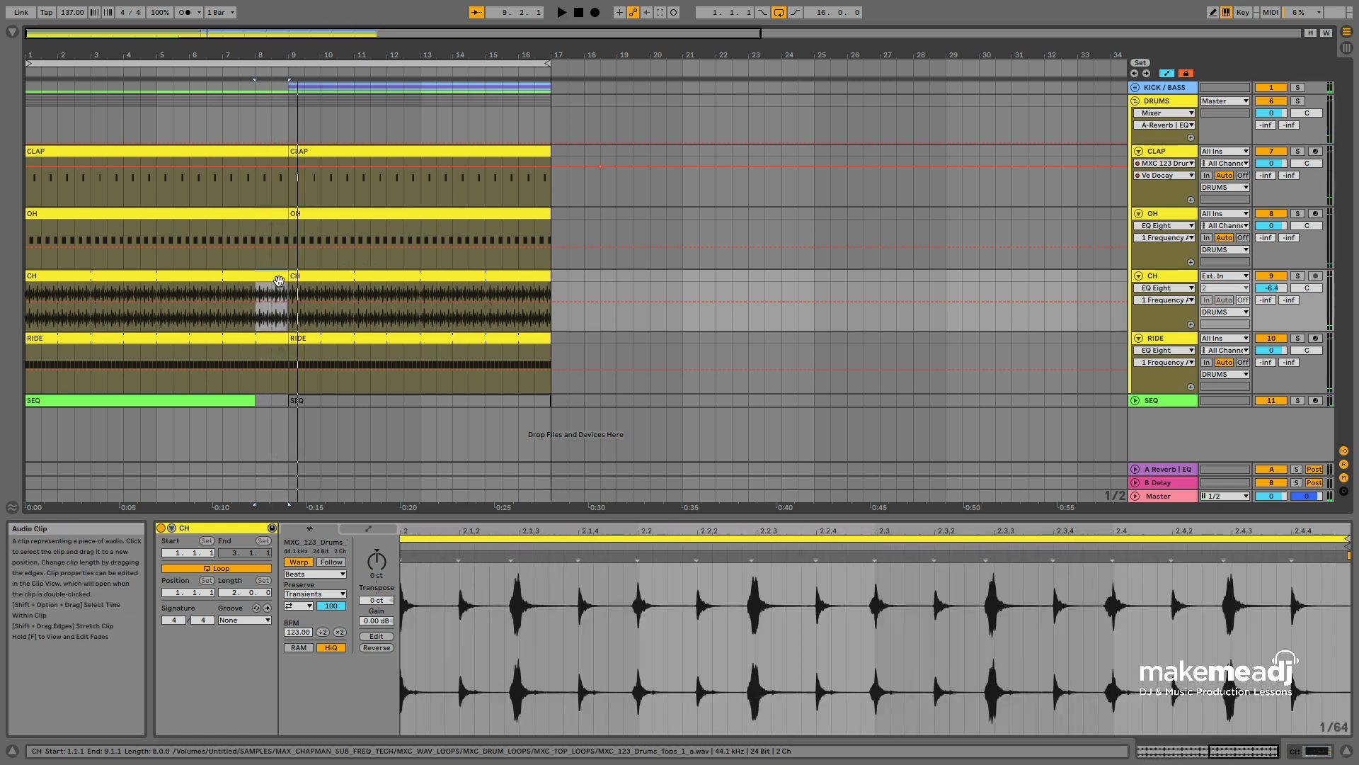
{"action": "left_click", "coordinate": [621, 318]}
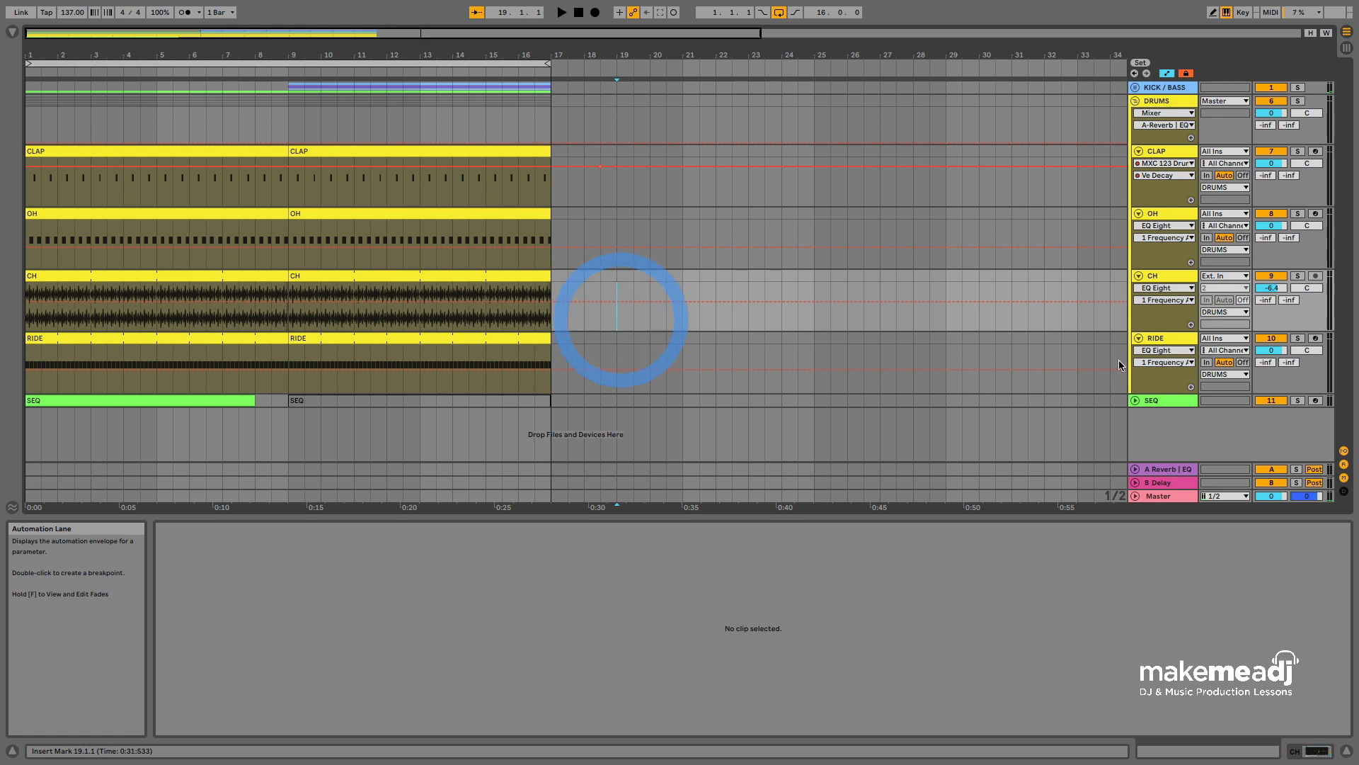
Solo the DRUMS group and insert an audio track below RIDE with its input set to Resampling.
{"action": "left_click", "coordinate": [1300, 102]}
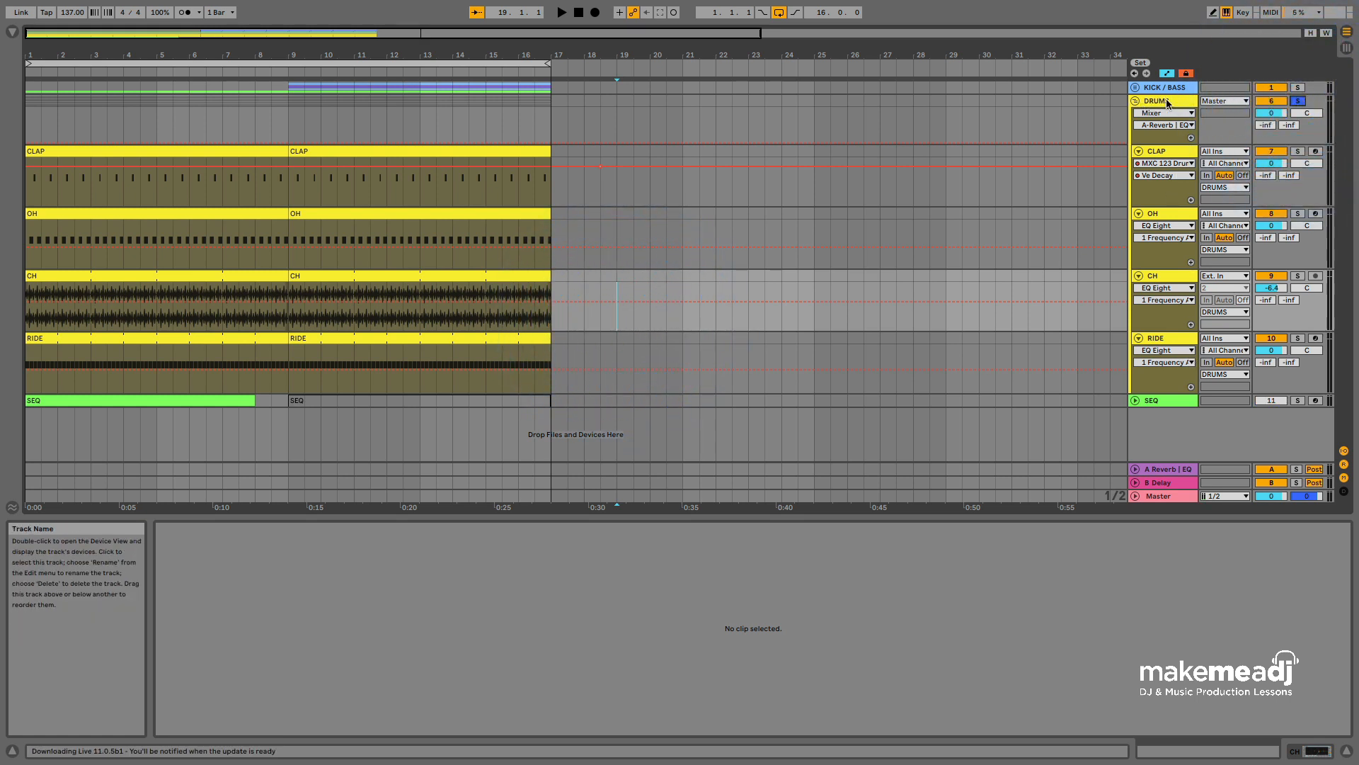
{"action": "right_click", "coordinate": [1160, 342]}
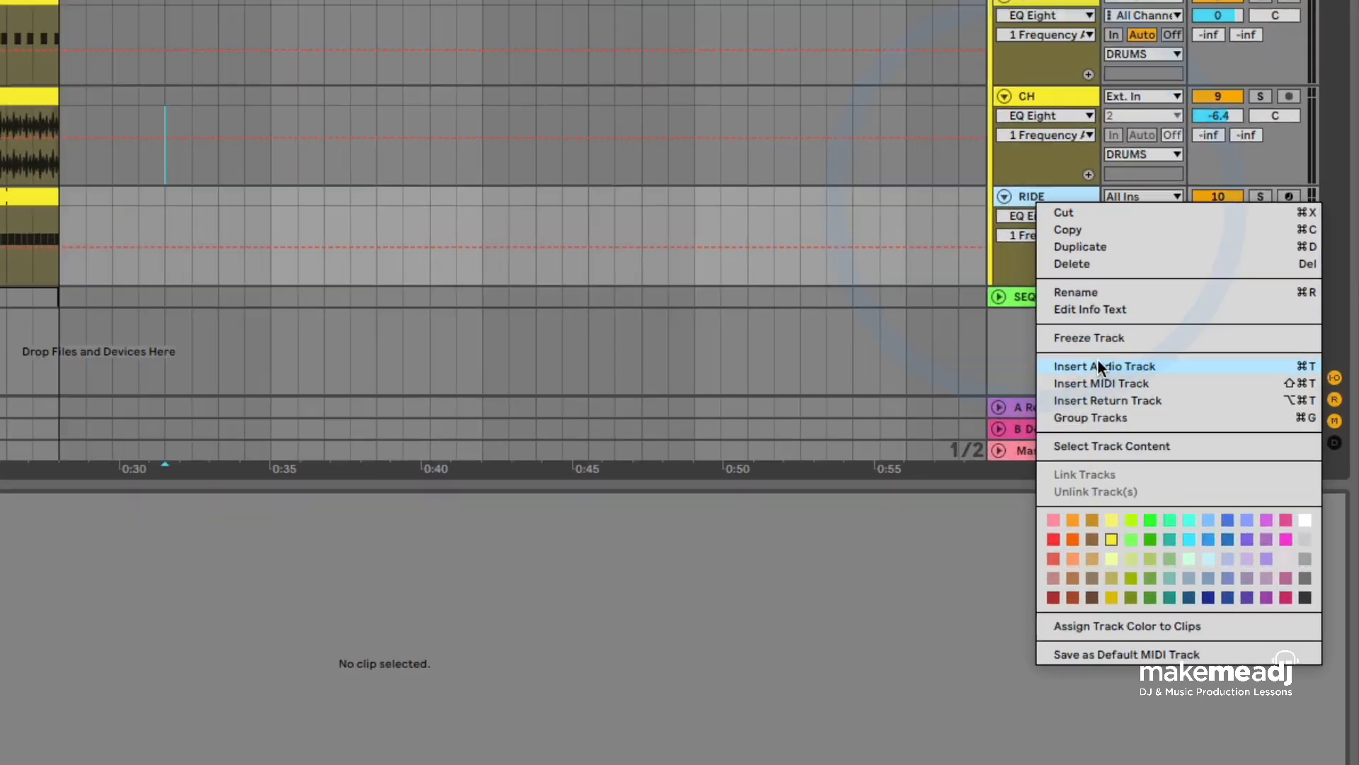
{"action": "left_click", "coordinate": [1099, 363]}
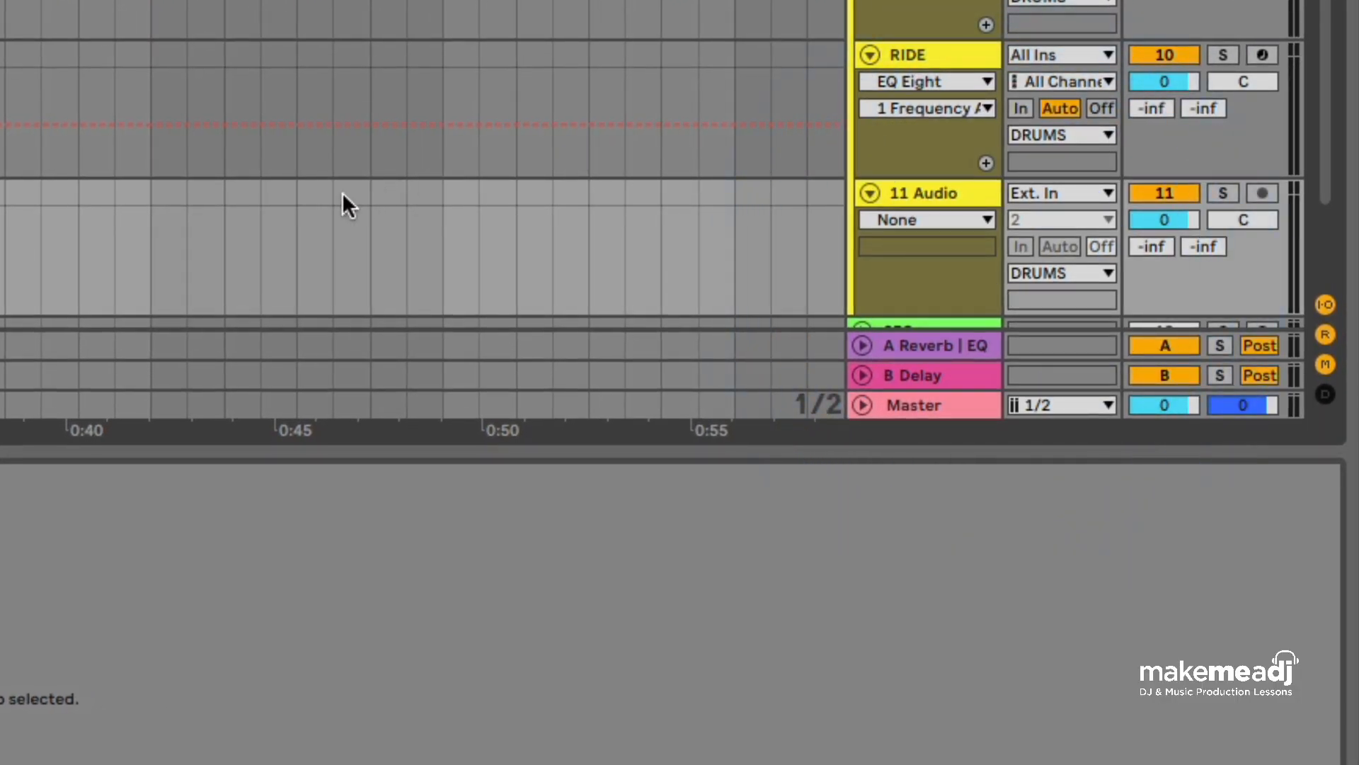
{"action": "left_click", "coordinate": [1035, 191]}
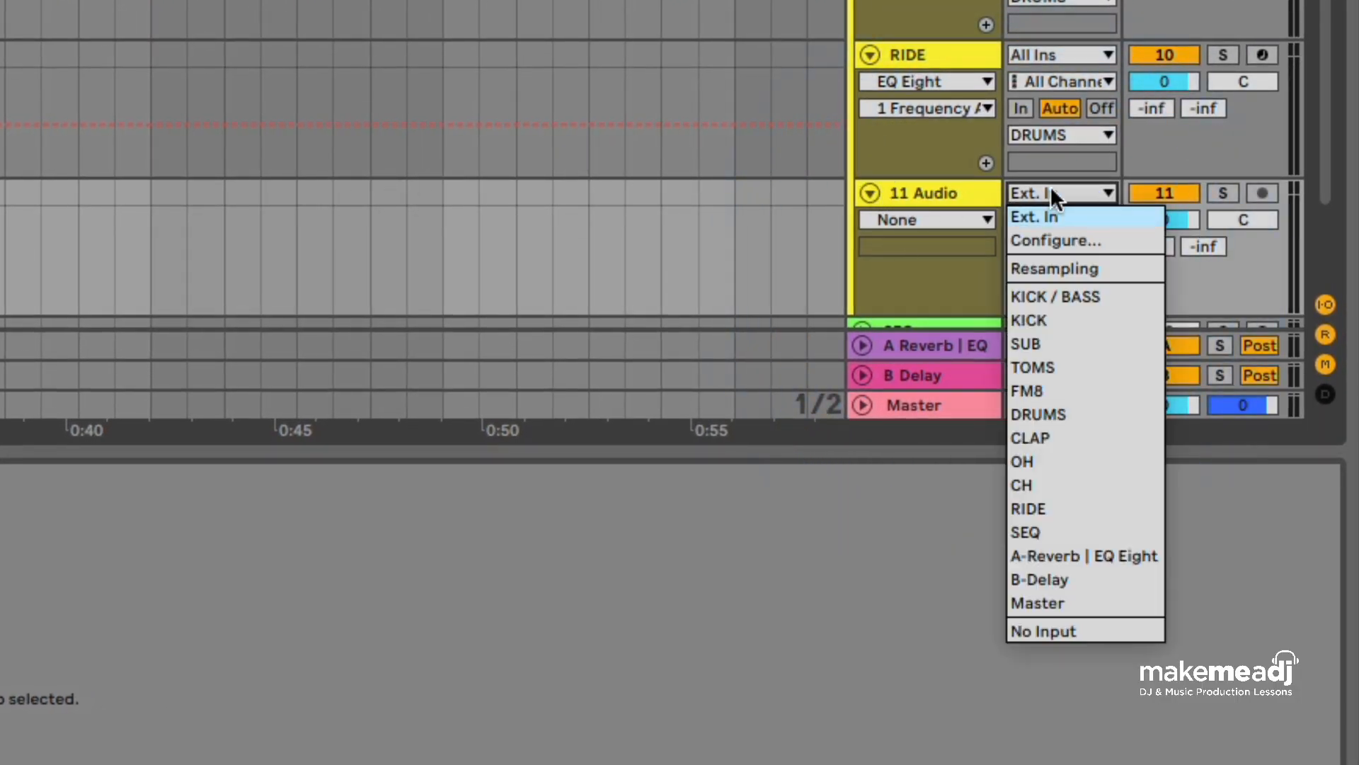
{"action": "left_click", "coordinate": [1047, 258]}
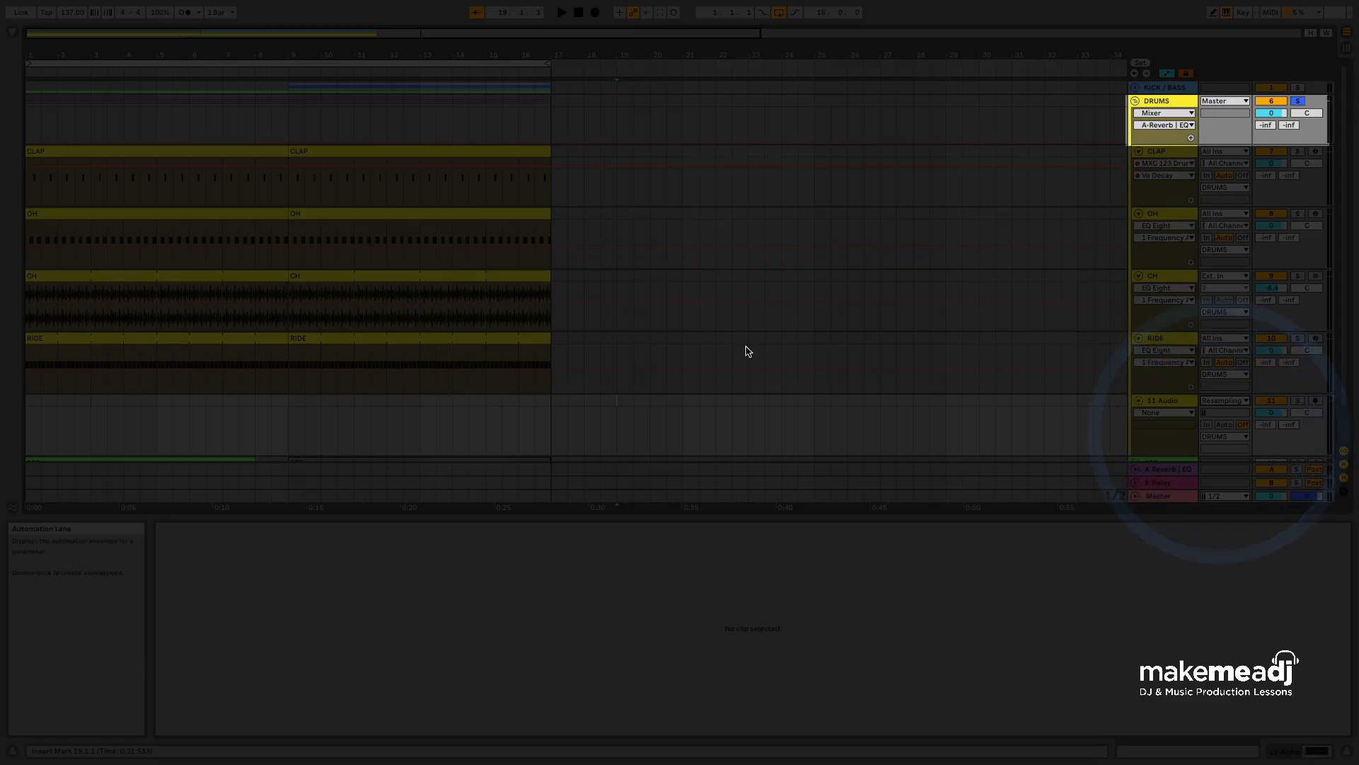
Arm the new audio track and record the soloed drums into it from bar 8 until just past bar 9.
{"action": "left_click", "coordinate": [1316, 401]}
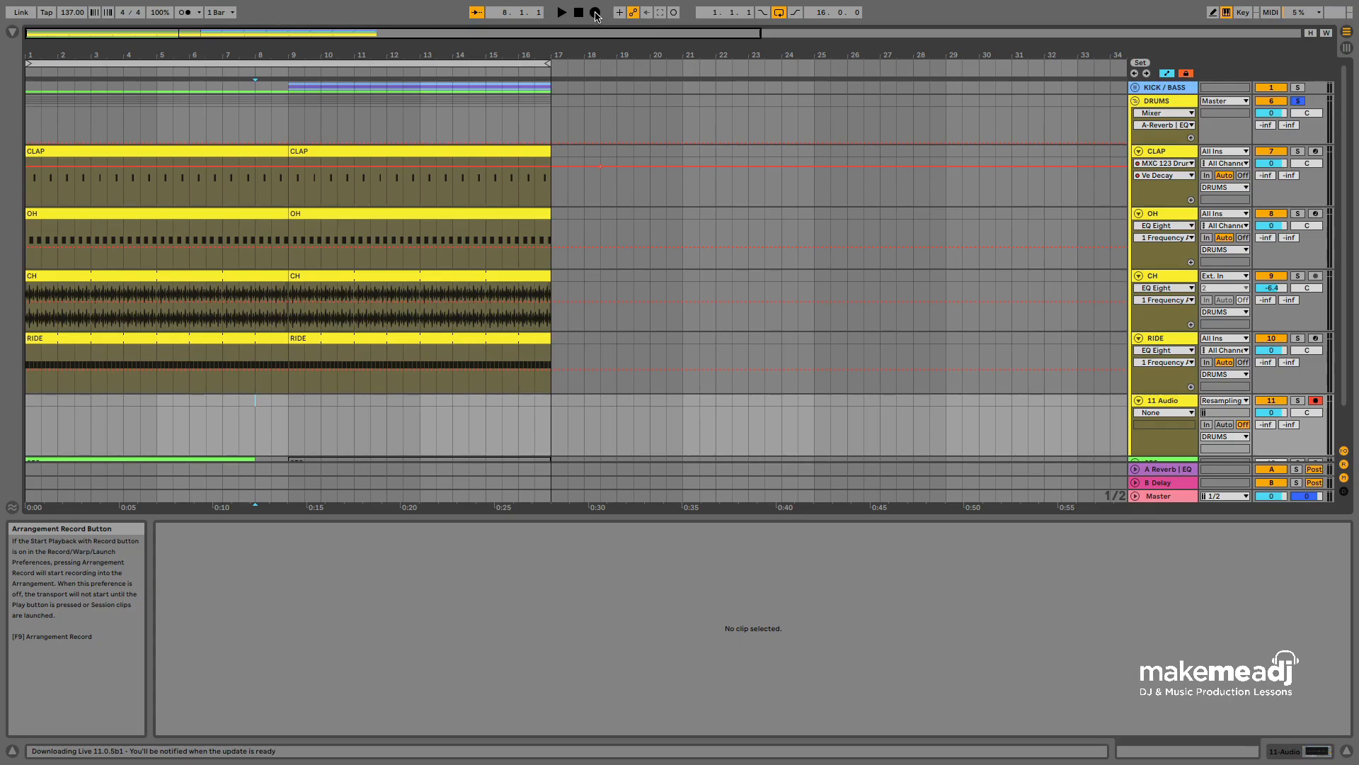
{"action": "left_click", "coordinate": [595, 14]}
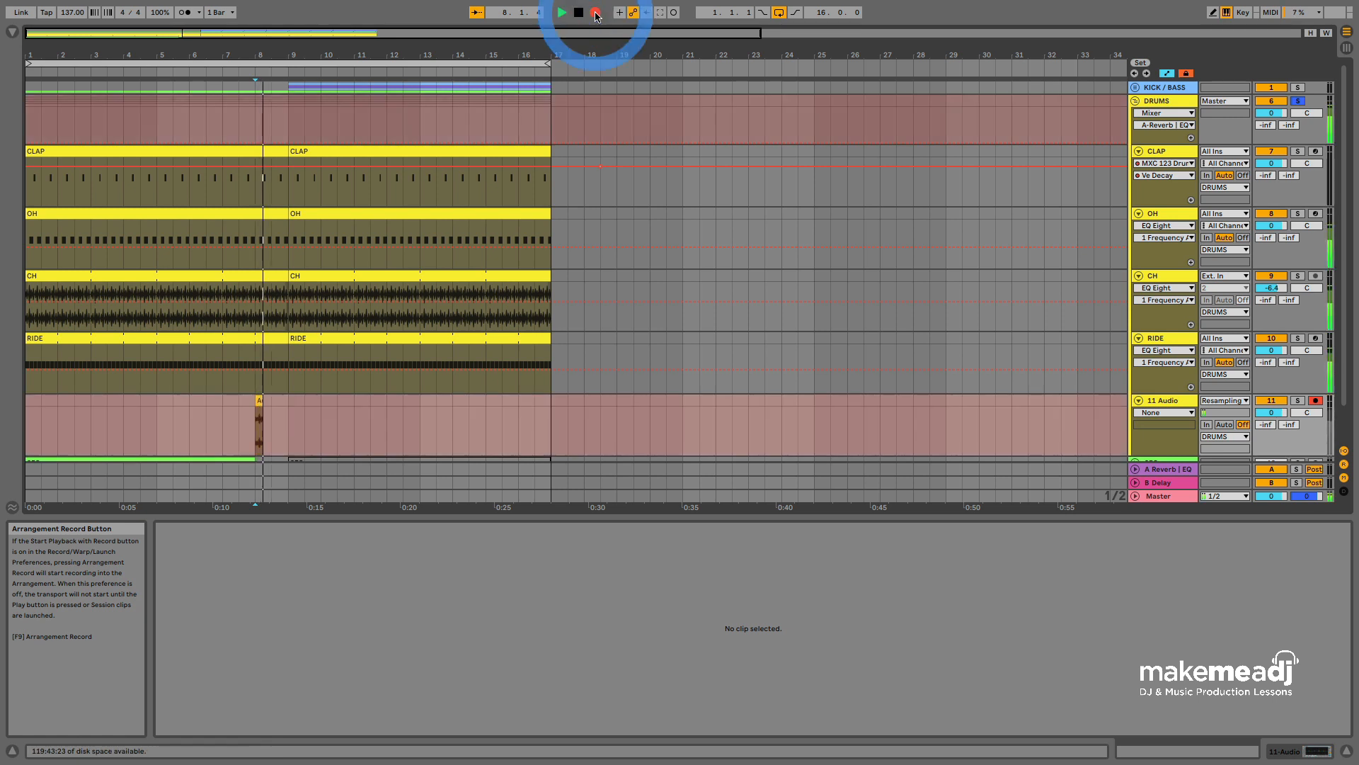
{"action": "key", "text": "space"}
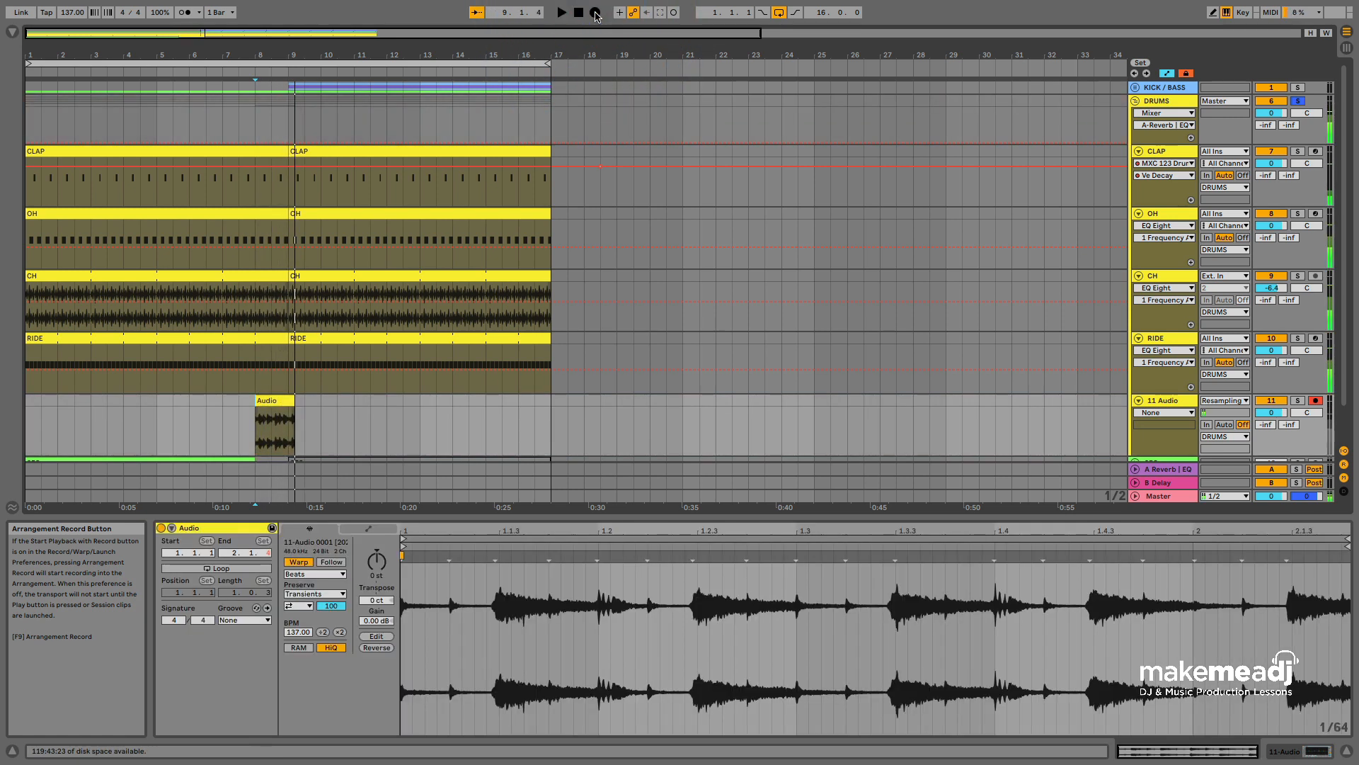
Trim the recorded drum clip to end at bar 9 and disarm its track.
{"action": "left_click", "coordinate": [285, 401]}
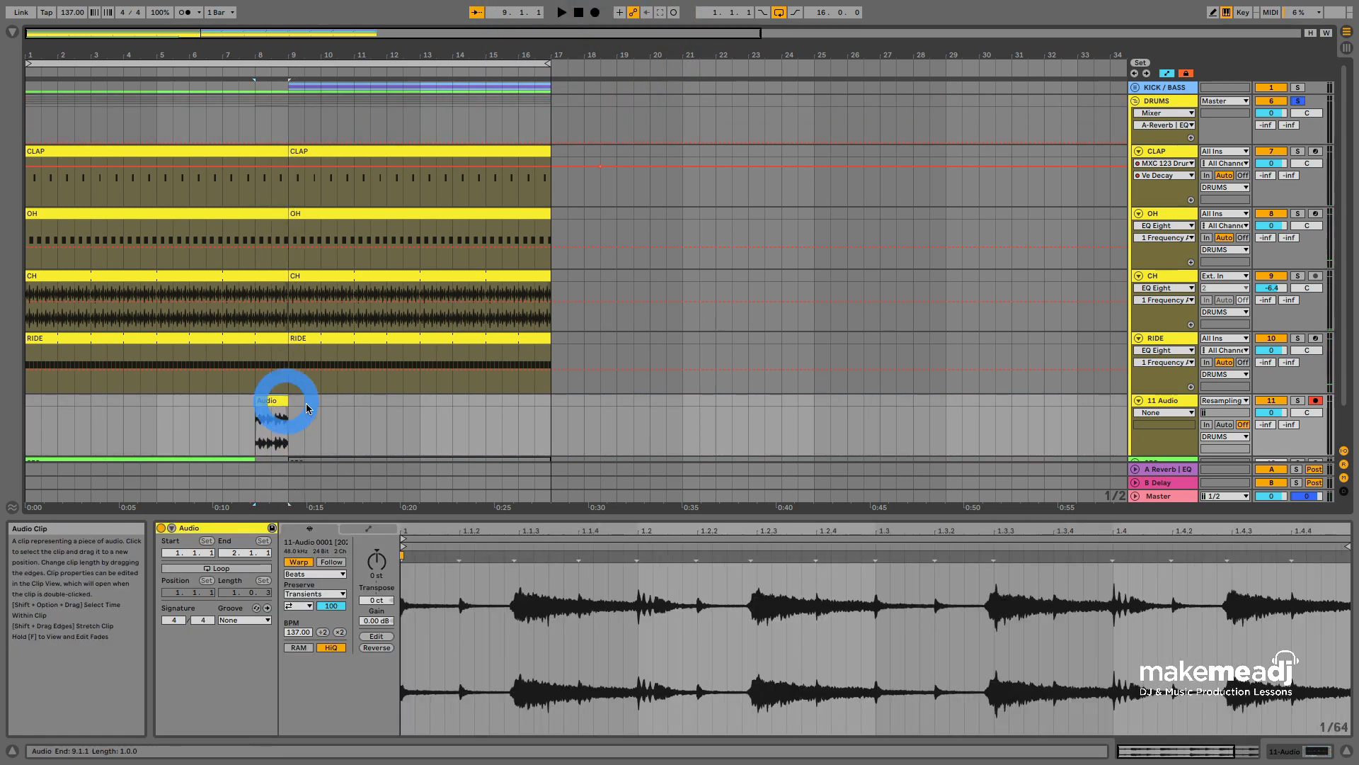
{"action": "left_click", "coordinate": [343, 414]}
{"action": "left_click", "coordinate": [273, 400]}
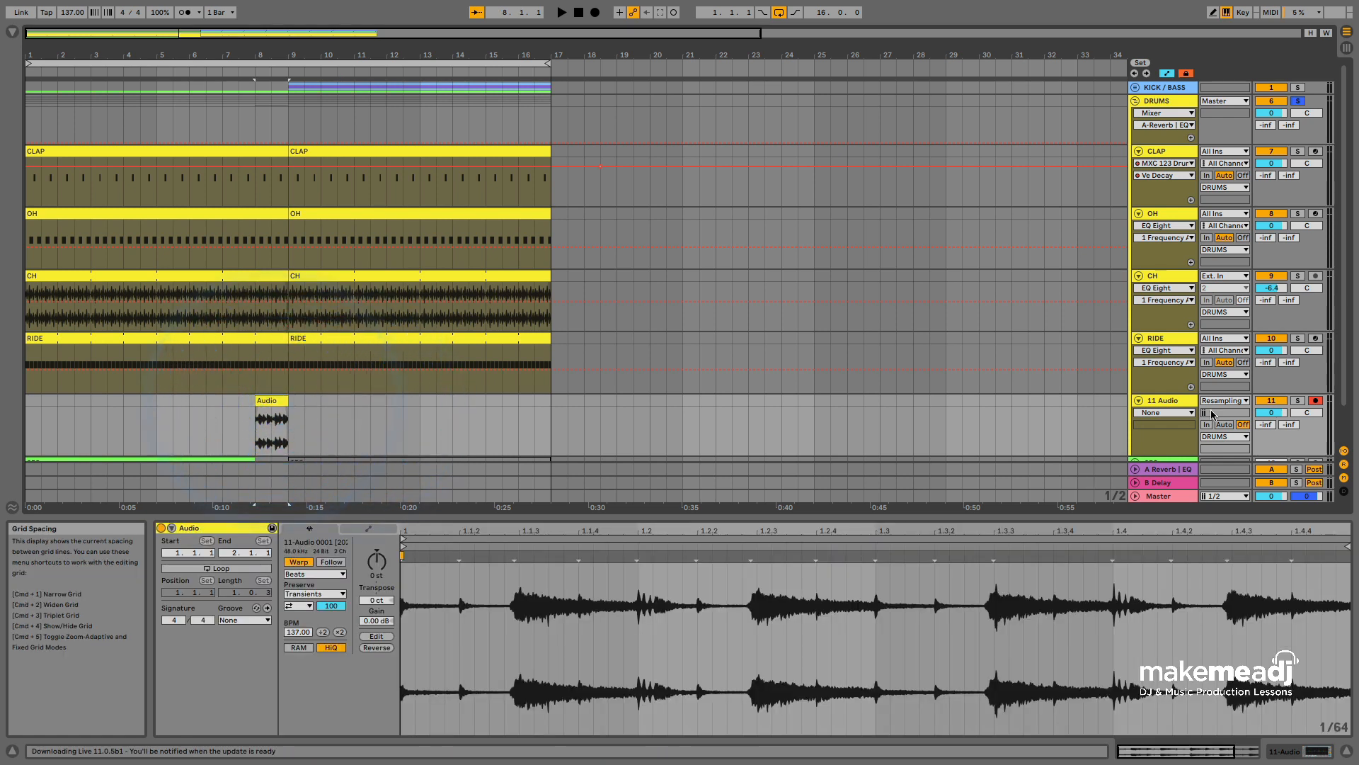
{"action": "left_click", "coordinate": [1316, 400]}
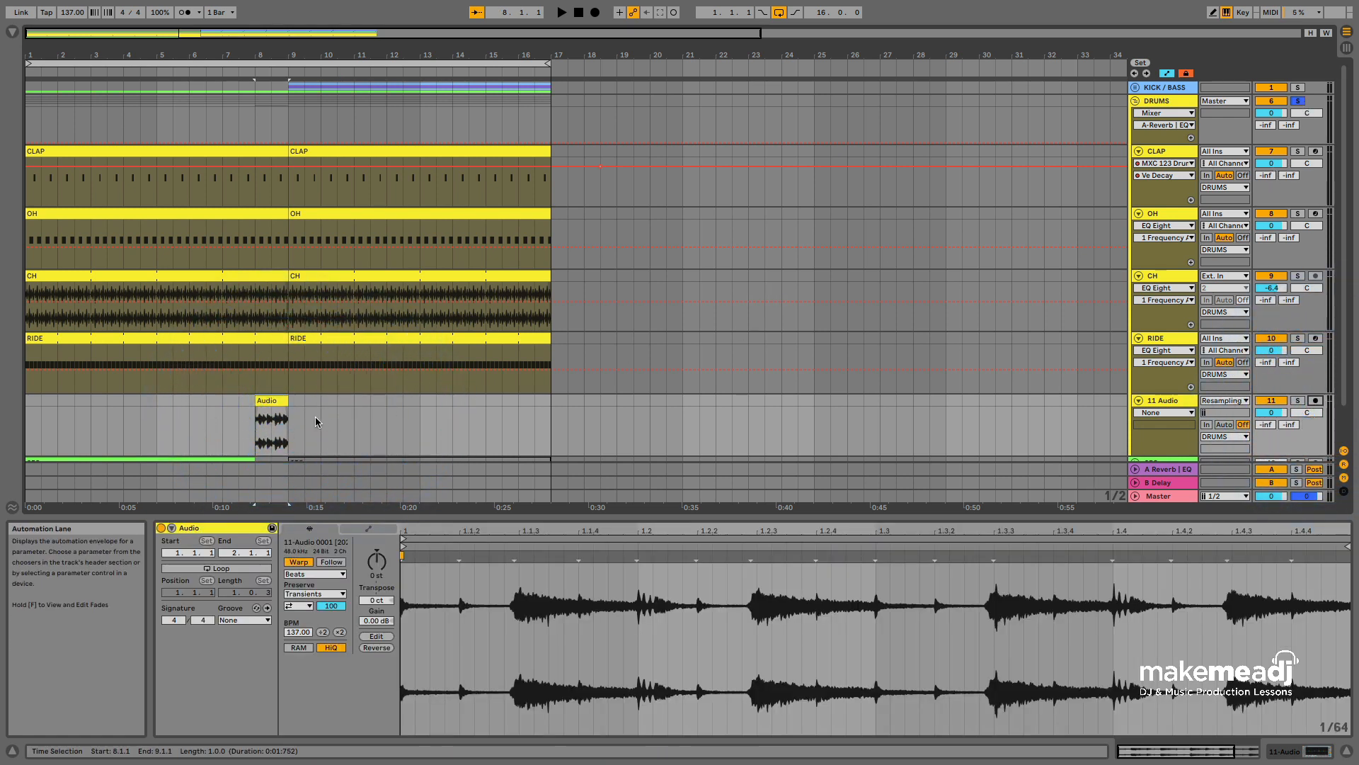
Reverse the recorded drum clip in bar 8 and play it back with its track soloed.
{"action": "right_click", "coordinate": [263, 397]}
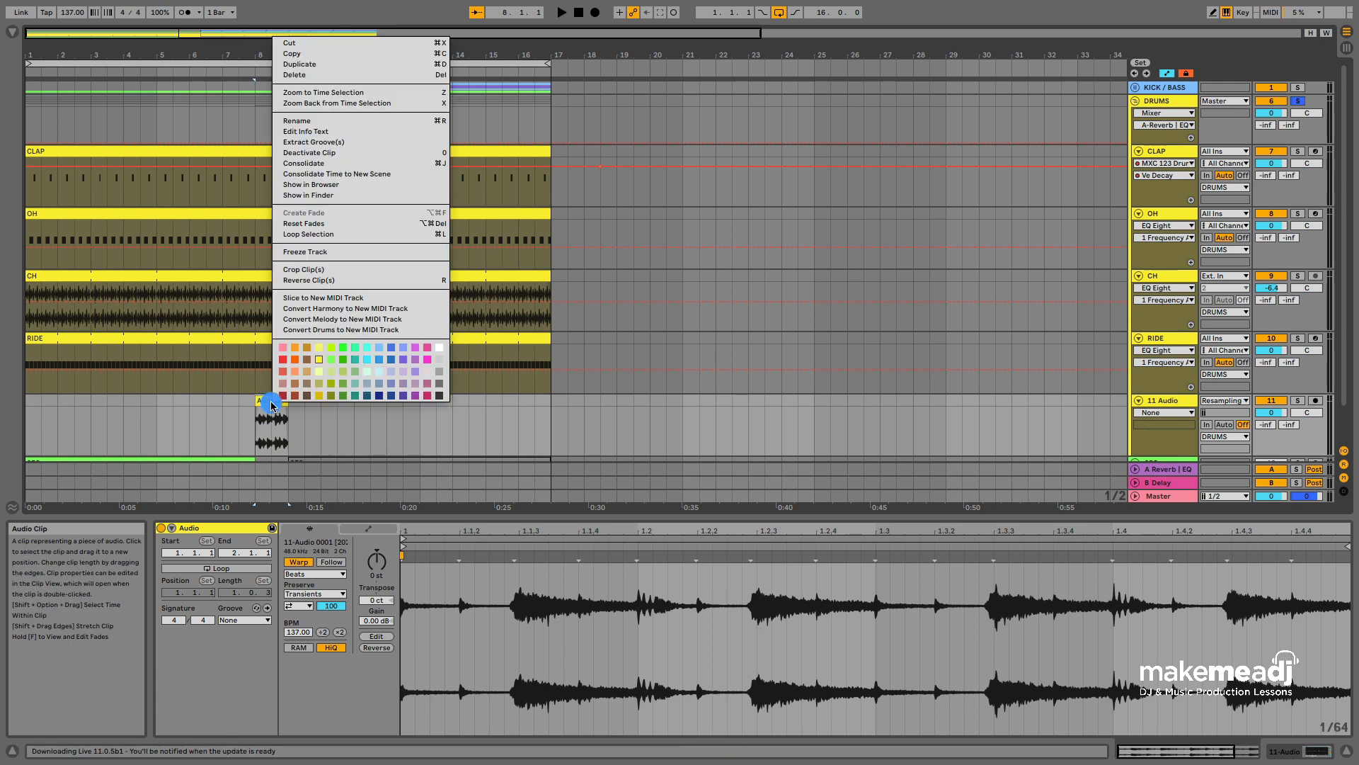
{"action": "left_click", "coordinate": [307, 280]}
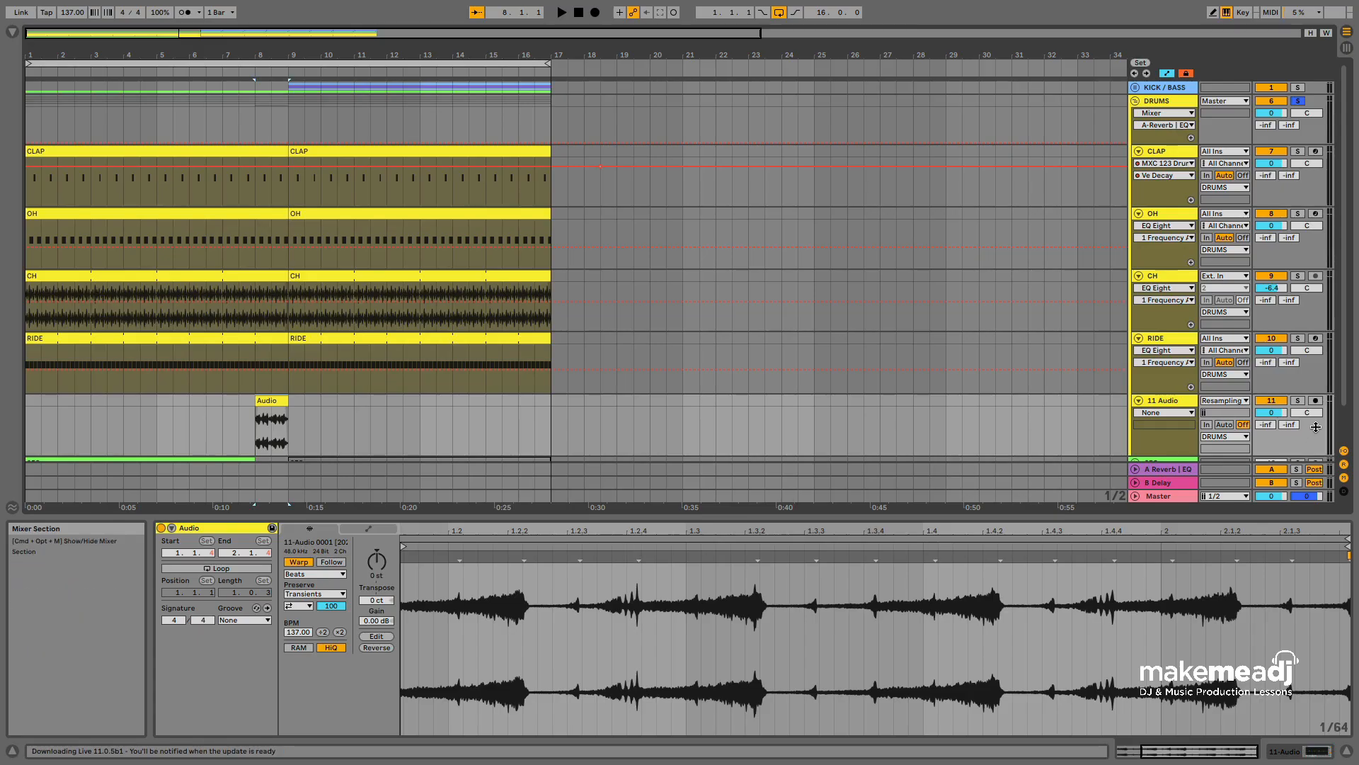
{"action": "left_click", "coordinate": [1298, 400]}
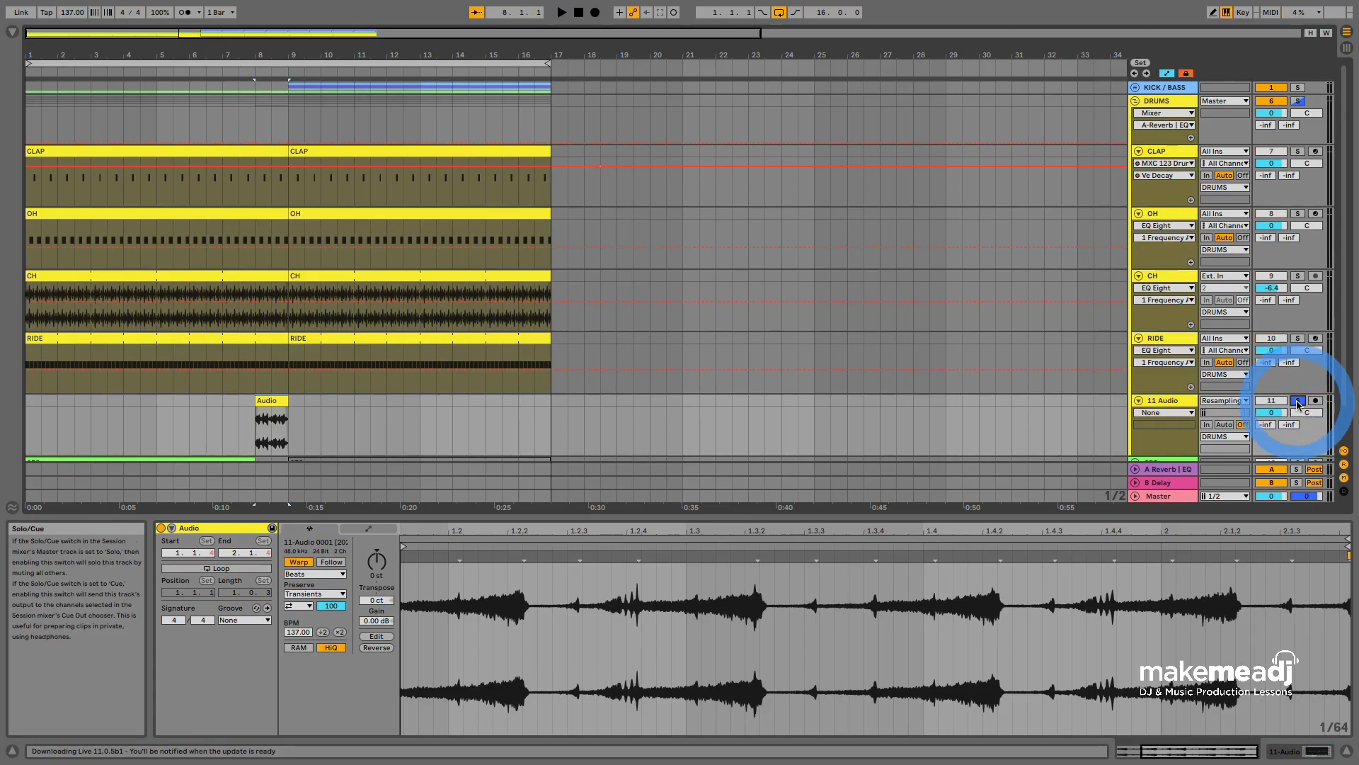
{"action": "left_click", "coordinate": [259, 401]}
{"action": "key", "text": "space"}
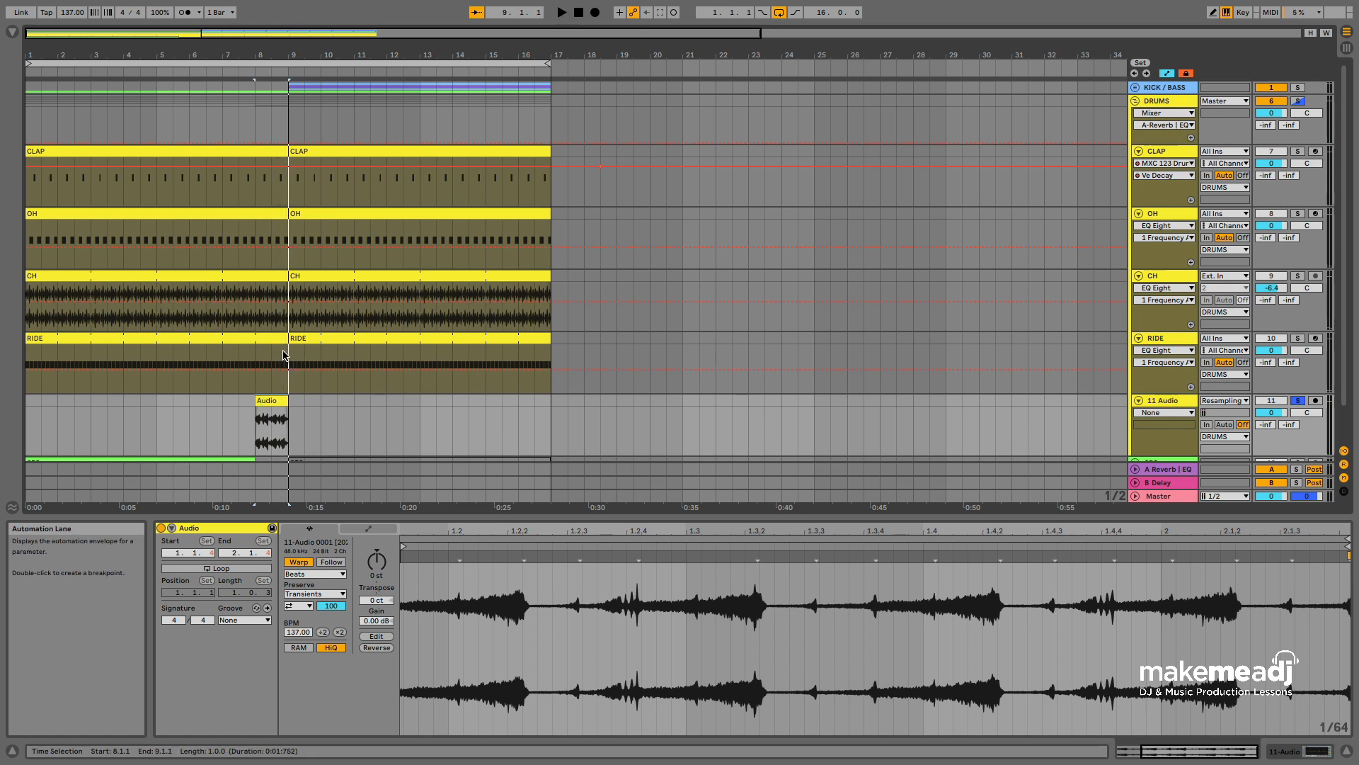
Deactivate the bar 8 section of the CLAP, OH, CH and RIDE clips.
{"action": "left_click_drag", "start_coordinate": [286, 375], "coordinate": [255, 170]}
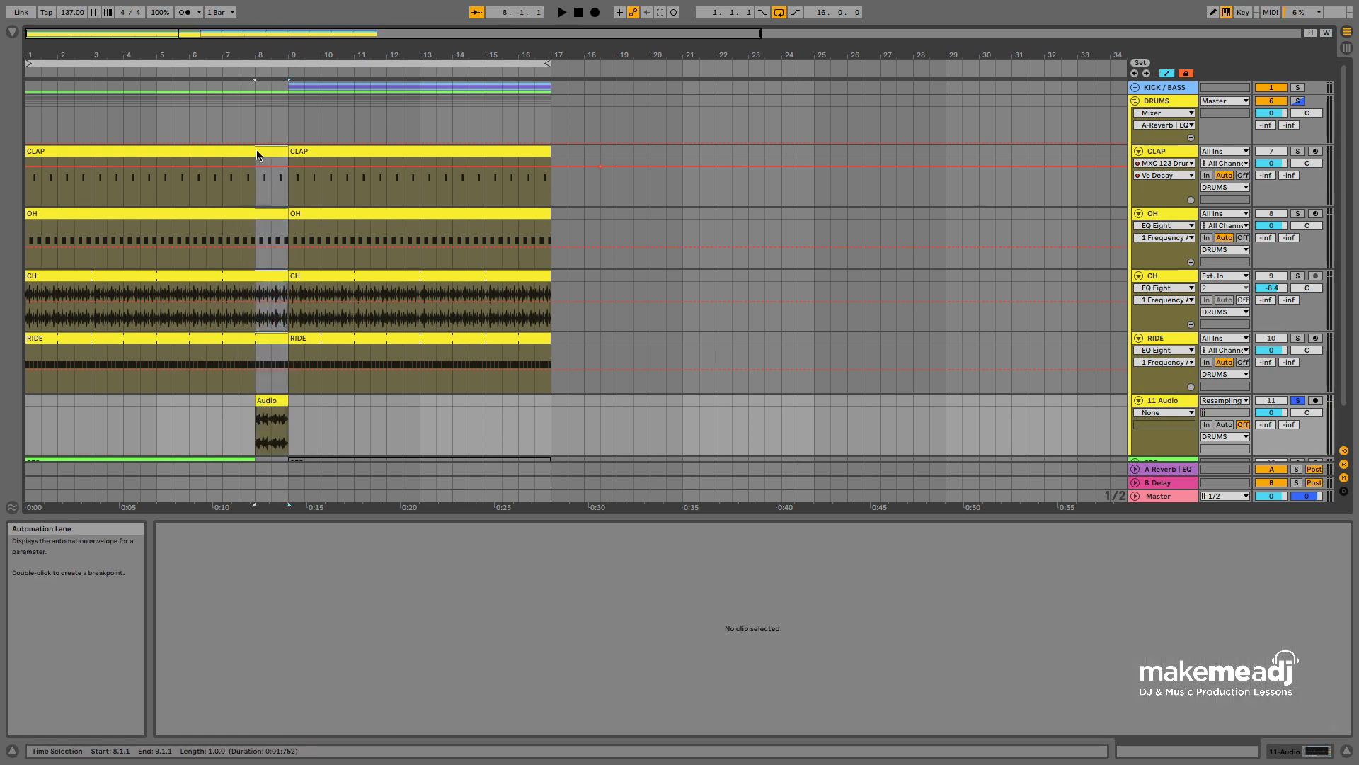
{"action": "left_click", "coordinate": [257, 150]}
{"action": "key", "text": "0"}
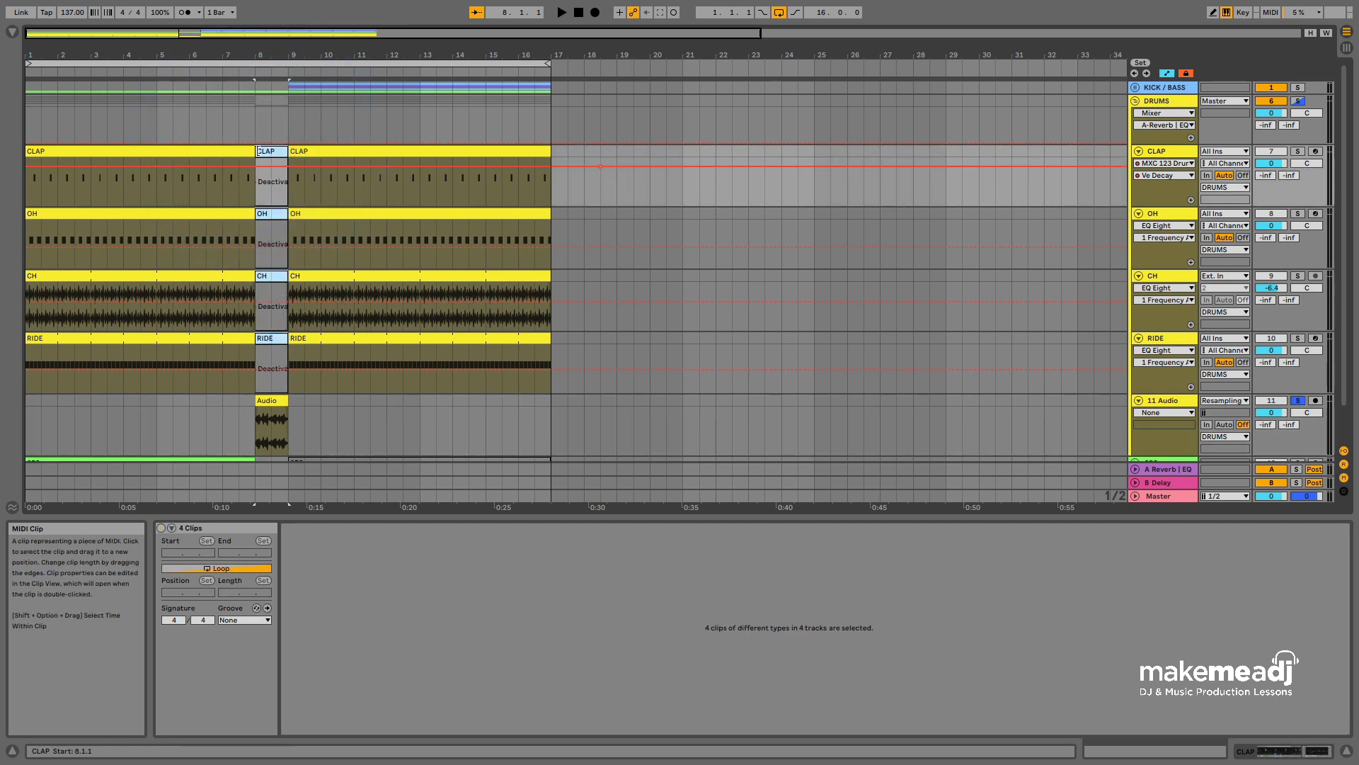
Turn off the drum solos and play the full arrangement from bar 4 to its end.
{"action": "left_click", "coordinate": [1299, 99]}
{"action": "left_click", "coordinate": [1300, 99]}
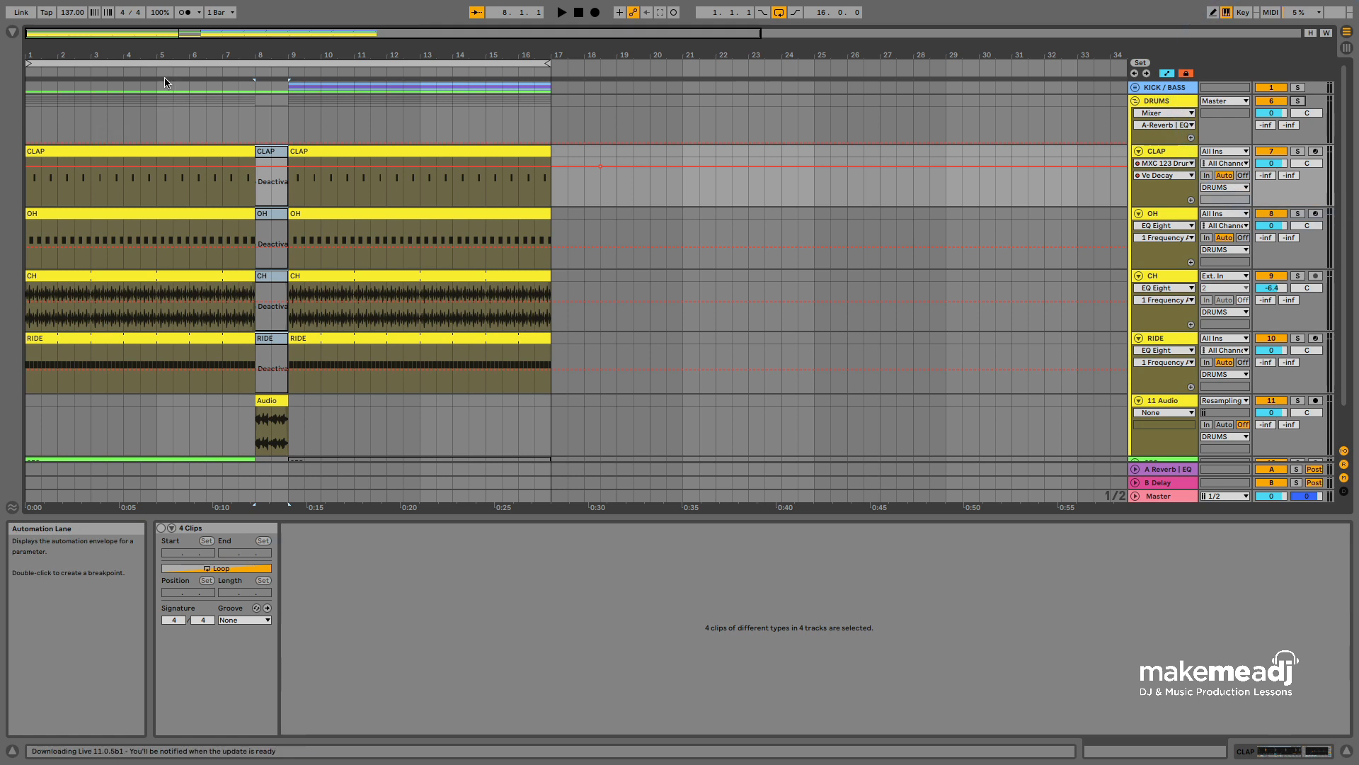
{"action": "left_click", "coordinate": [128, 73]}
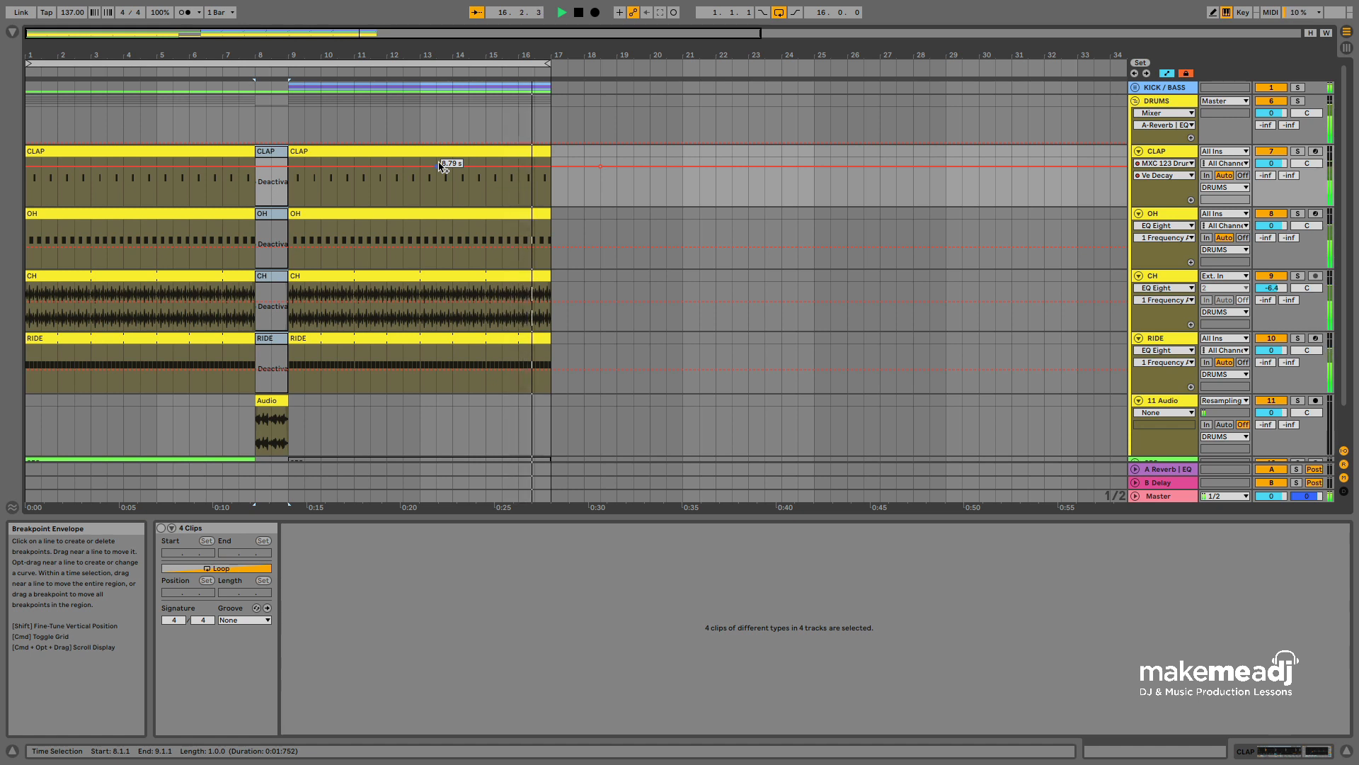
{"action": "key", "text": "space"}
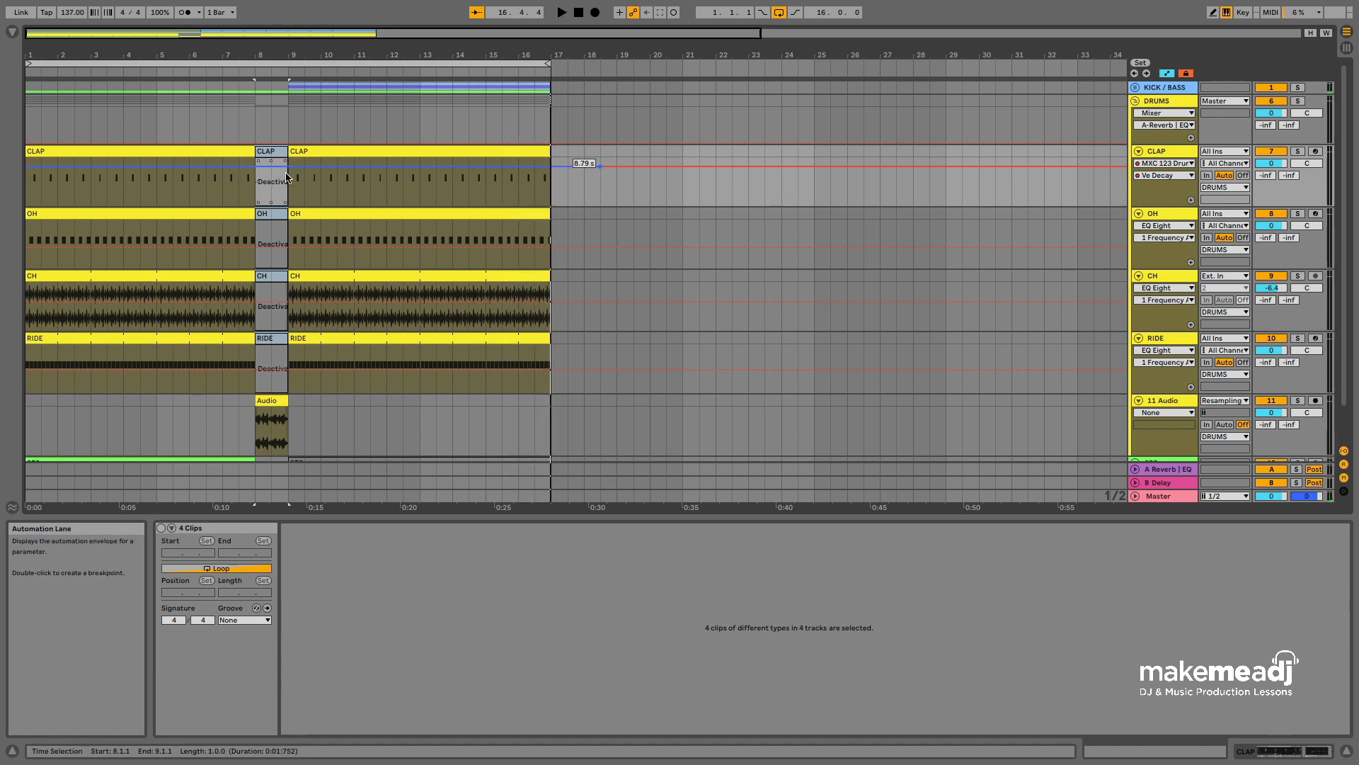
Unfold the KICK / BASS group and copy the first bar of the KICK clip into bar 8.
{"action": "left_click", "coordinate": [1135, 87]}
{"action": "left_click", "coordinate": [226, 184]}
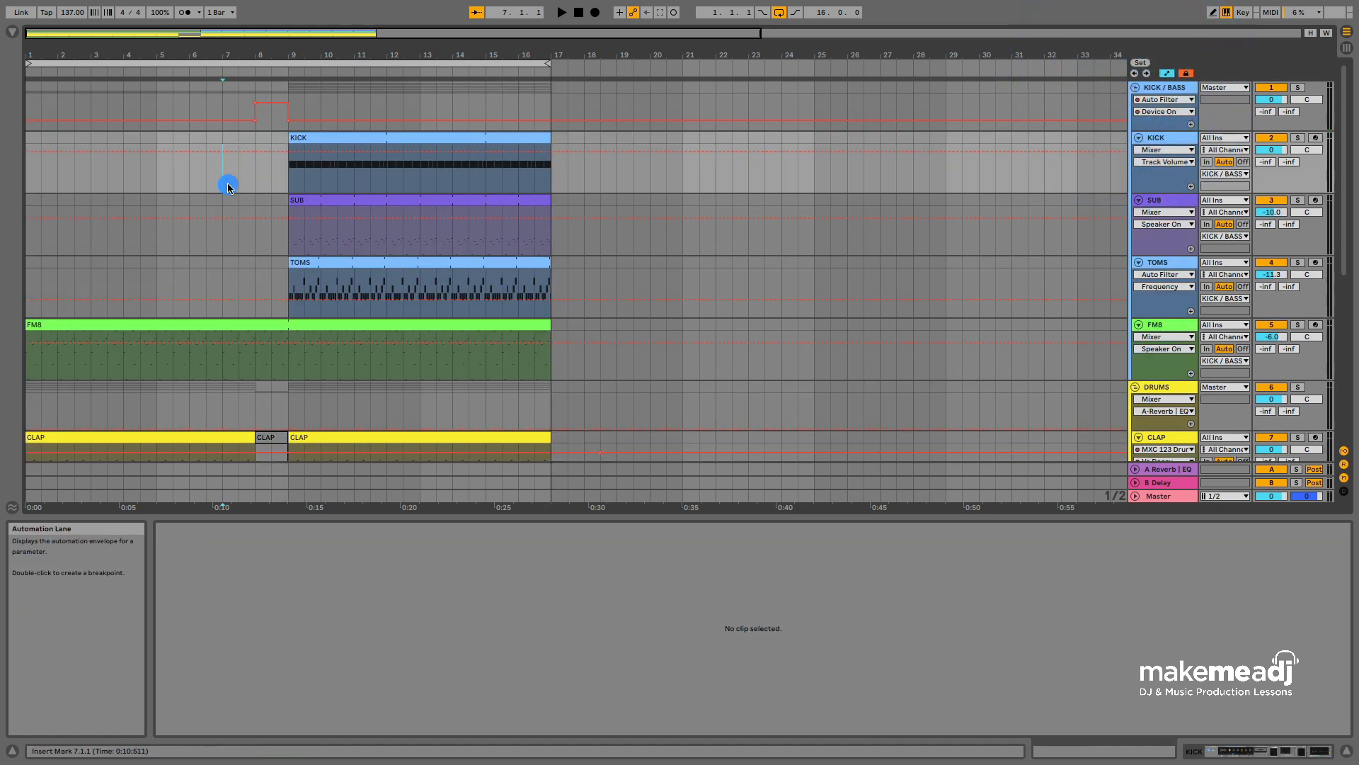
{"action": "left_click_drag", "start_coordinate": [322, 180], "coordinate": [299, 133]}
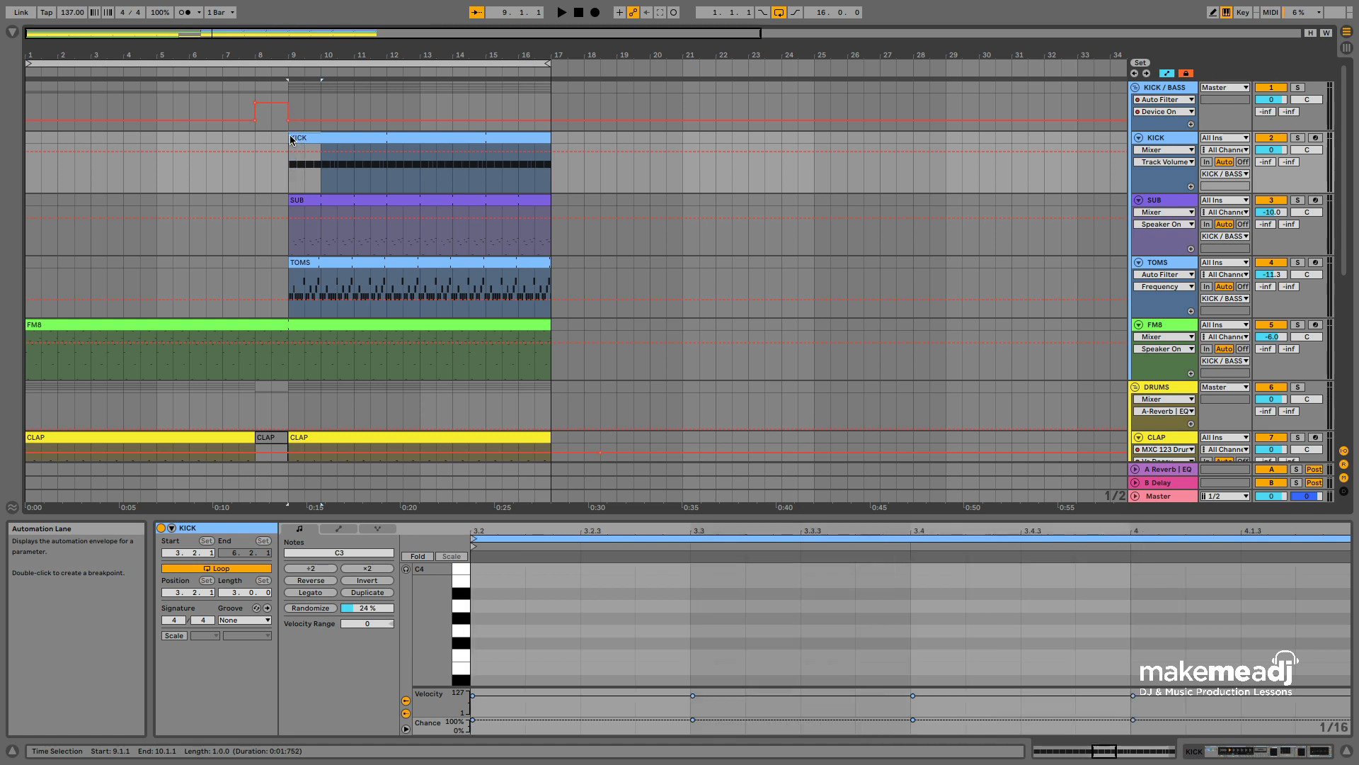
{"action": "left_click", "coordinate": [303, 137]}
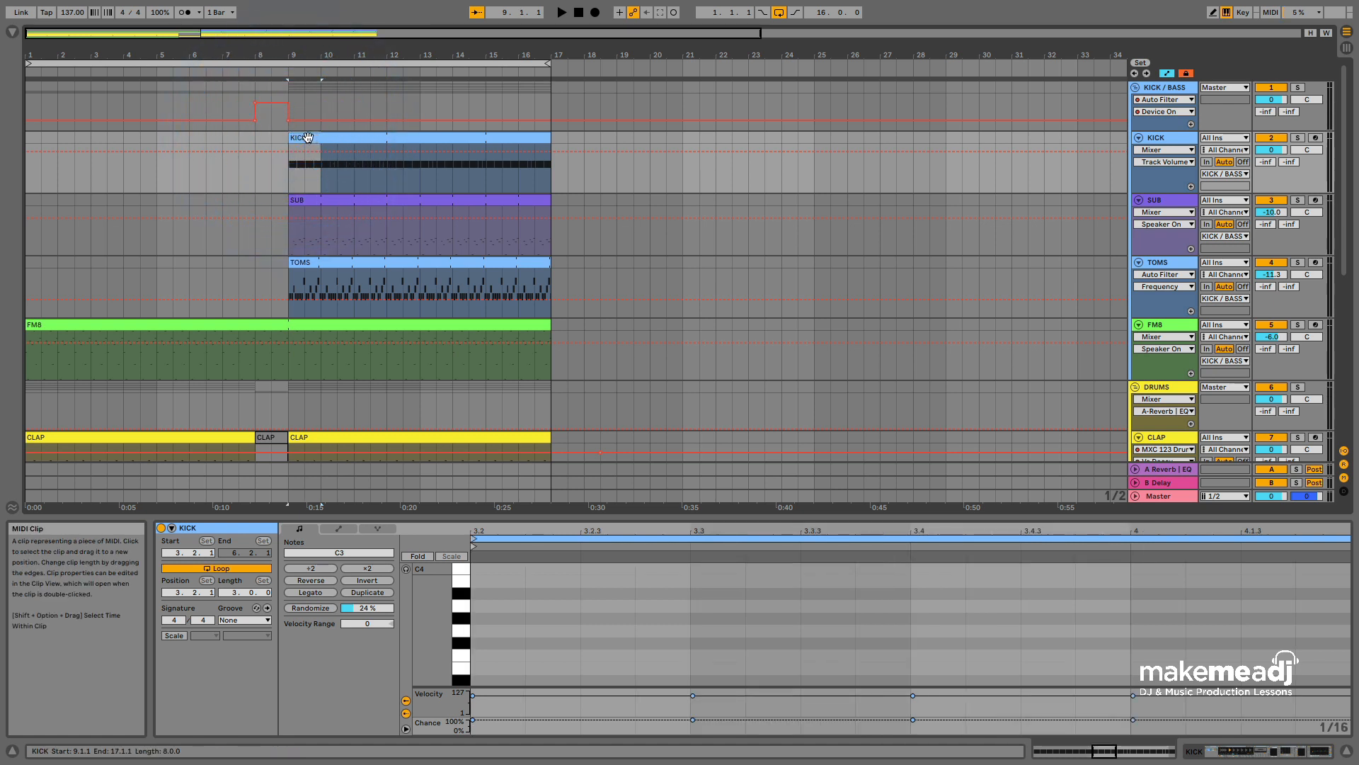
{"action": "left_click_drag", "start_coordinate": [307, 136], "coordinate": [270, 136]}
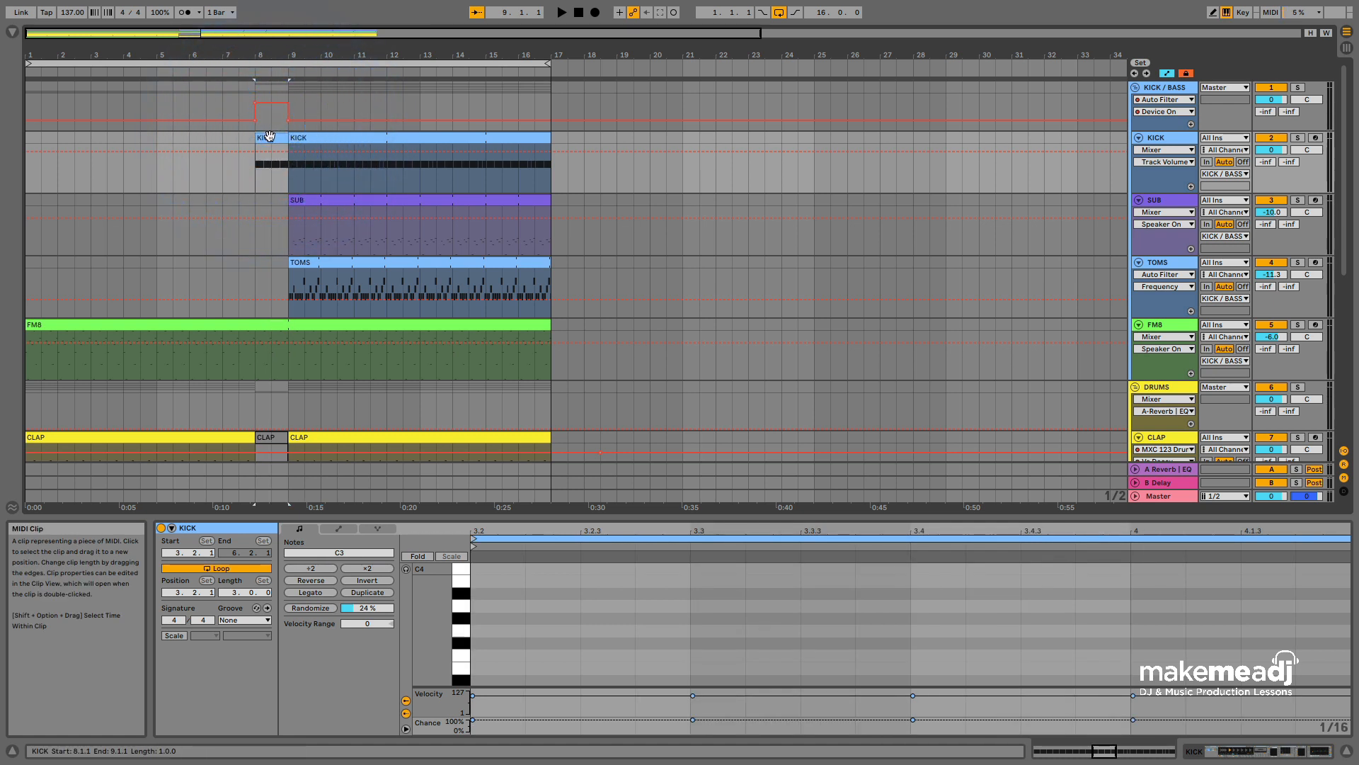
Duplicate the KICK track and delete the duplicate's clip from bar 9 onward, keeping only its bar 8 clip.
{"action": "right_click", "coordinate": [1162, 138]}
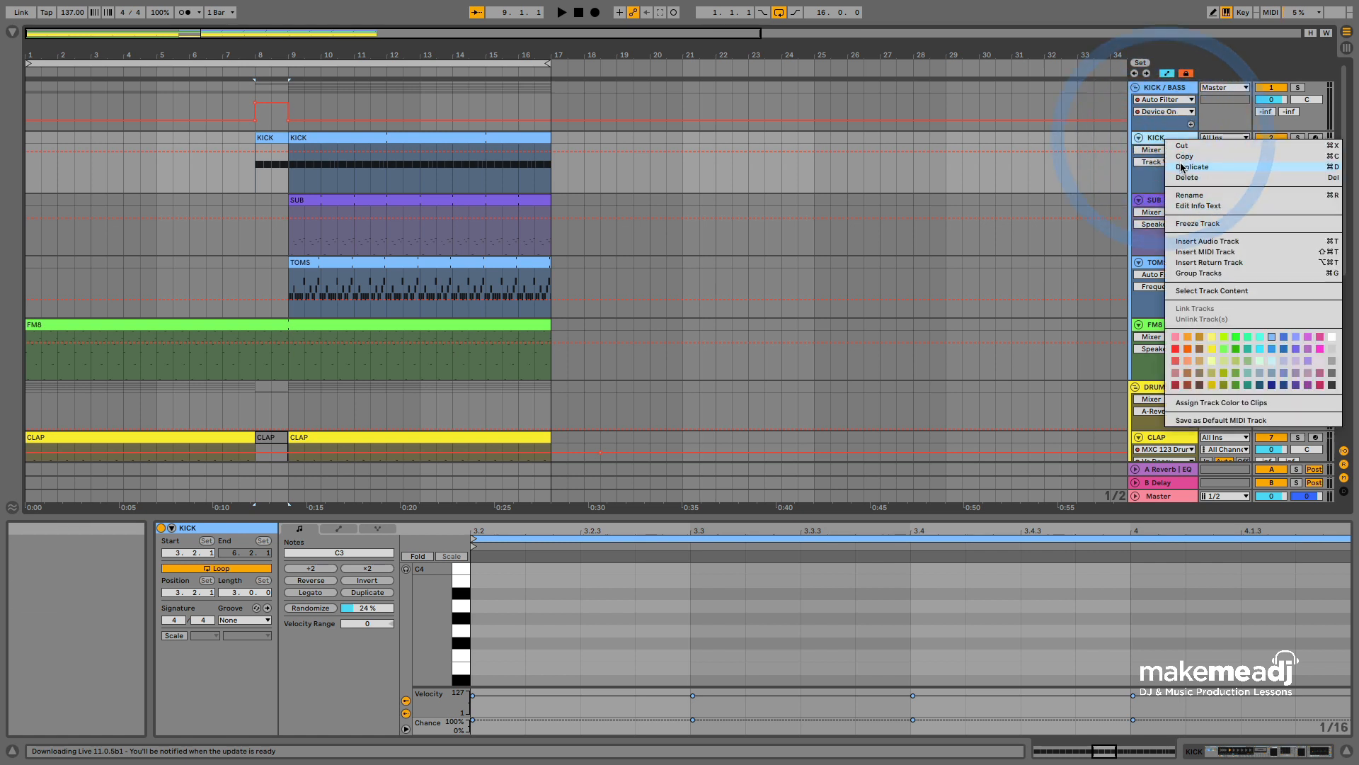
{"action": "left_click", "coordinate": [1181, 167]}
{"action": "left_click", "coordinate": [468, 196]}
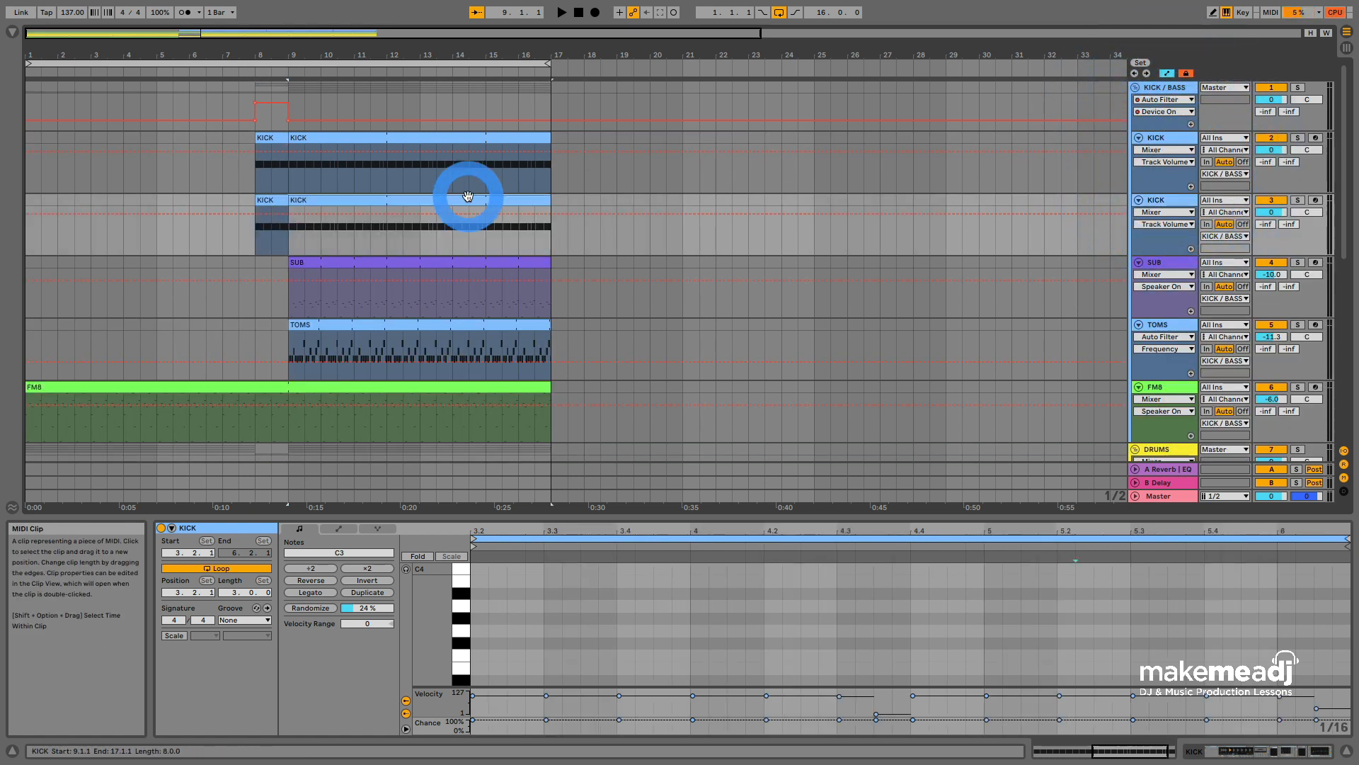
{"action": "key", "text": "Delete"}
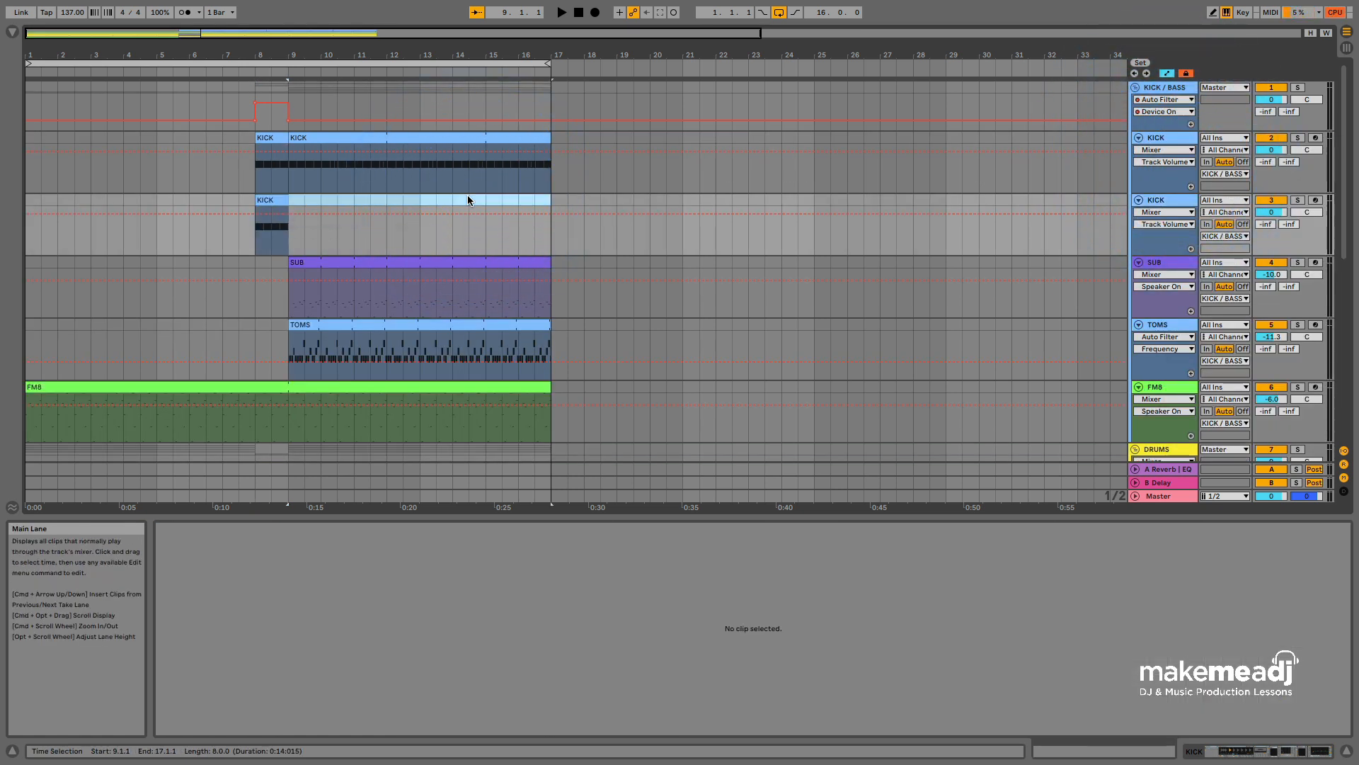
Freeze and flatten the duplicated KICK track to audio, and delete its freeze tail clip after bar 8.
{"action": "left_click", "coordinate": [1161, 200]}
{"action": "right_click", "coordinate": [1159, 201]}
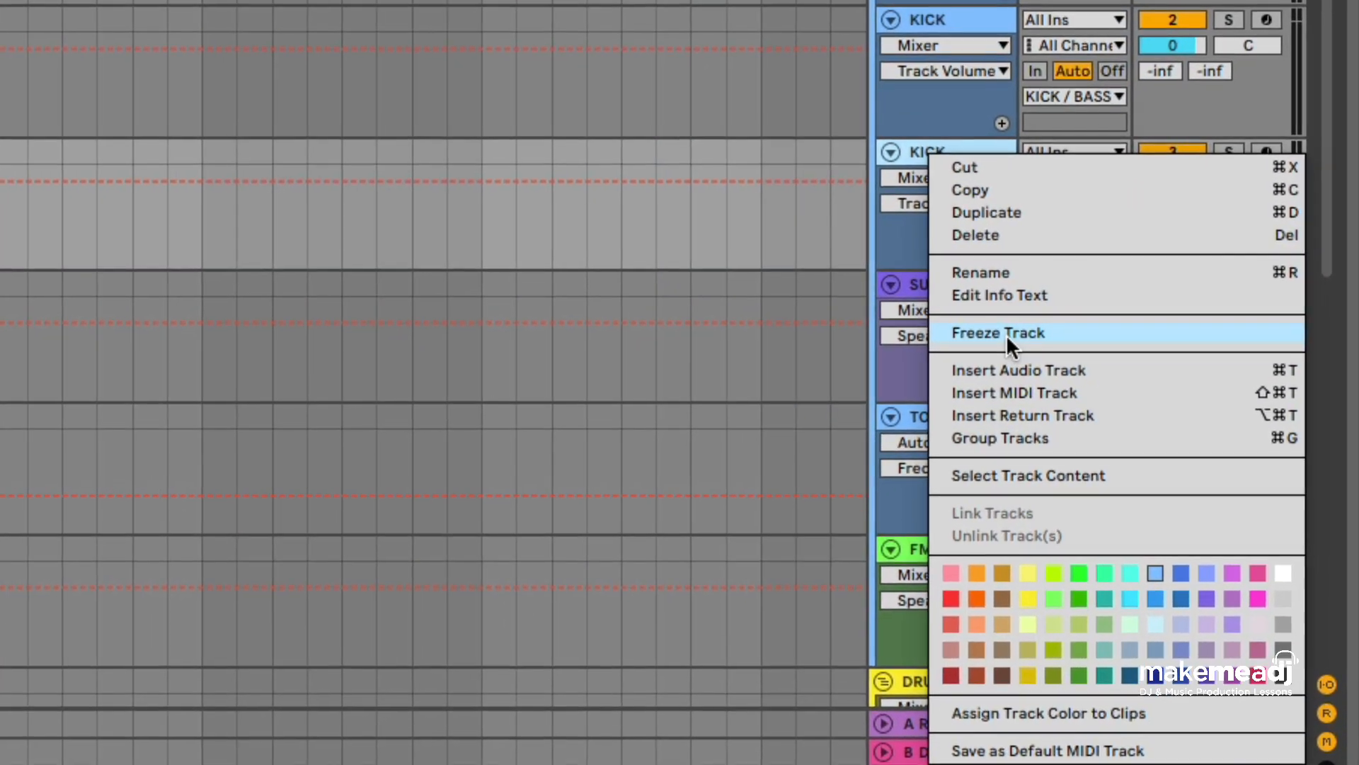
{"action": "left_click", "coordinate": [1072, 325]}
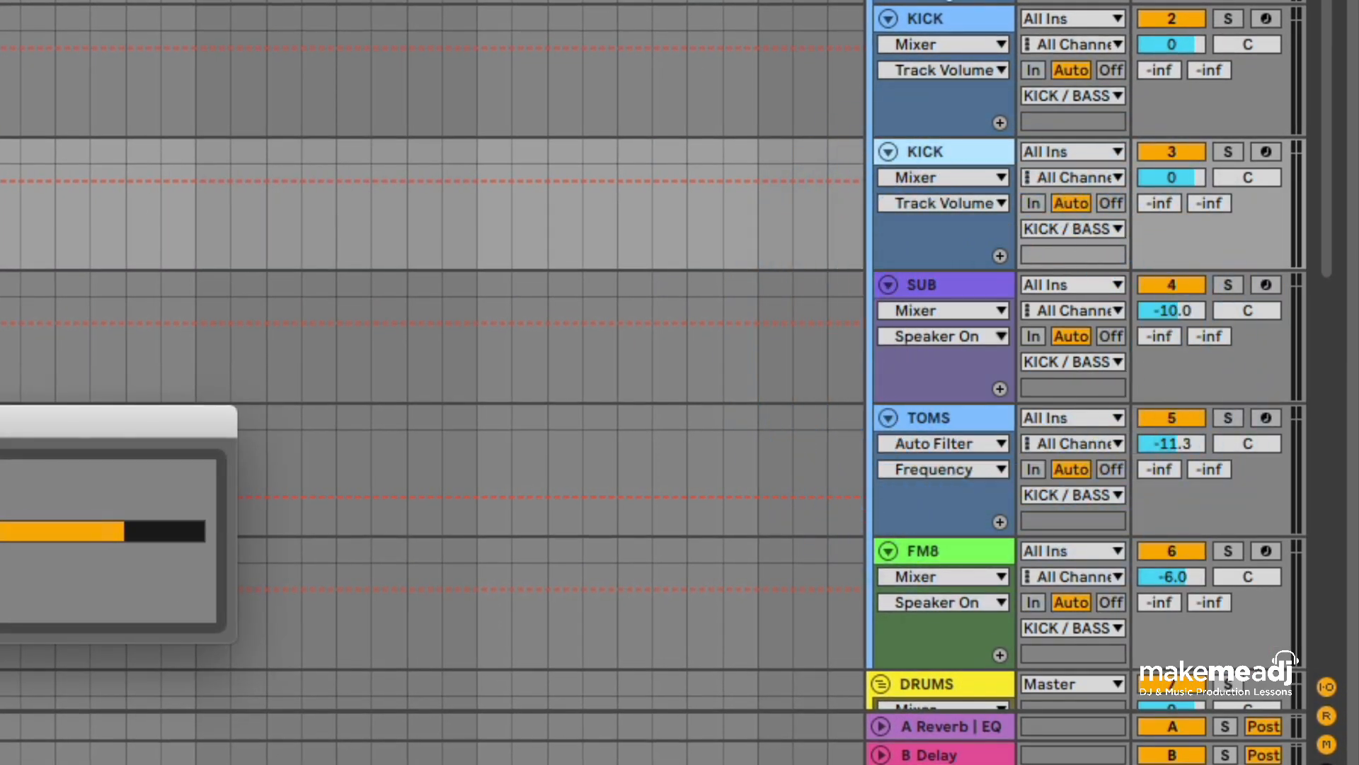
{"action": "right_click", "coordinate": [941, 143]}
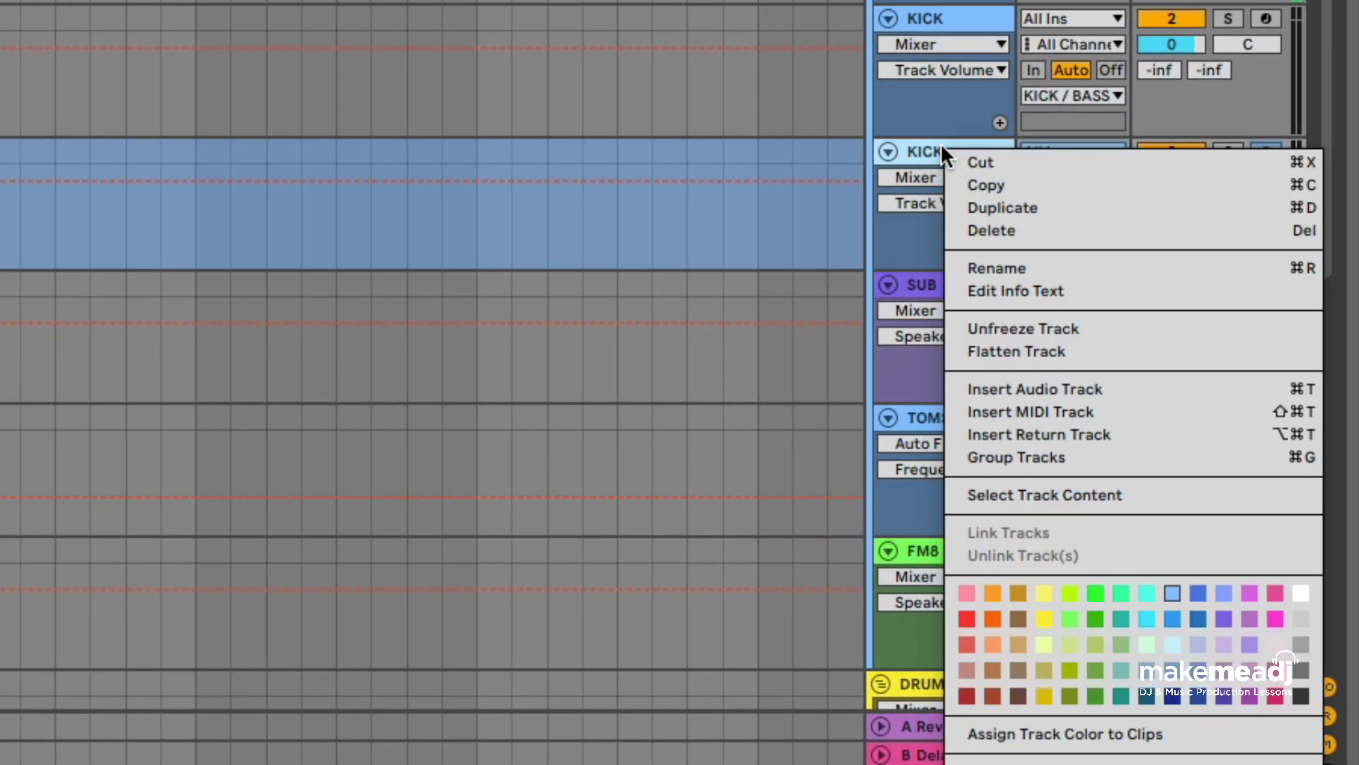
{"action": "left_click", "coordinate": [991, 348]}
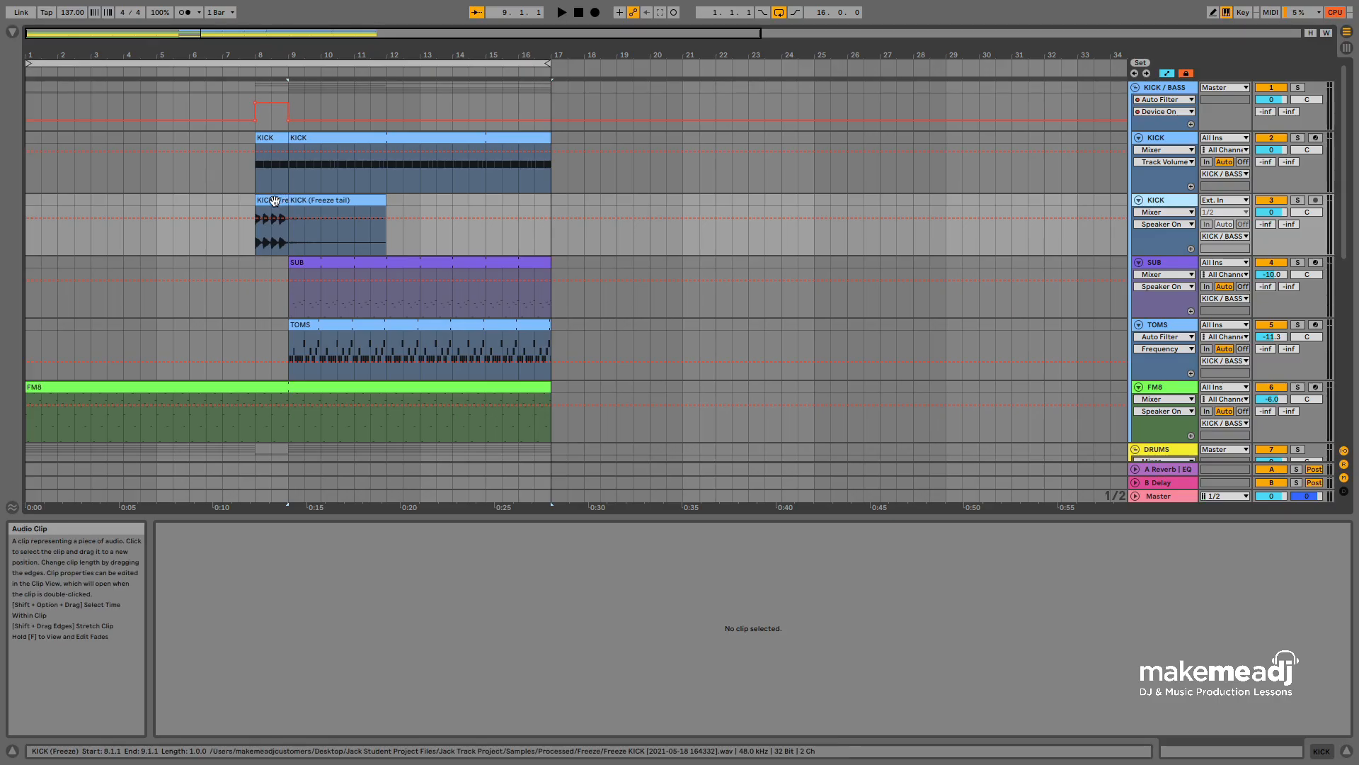
{"action": "left_click", "coordinate": [326, 197]}
{"action": "key", "text": "Delete"}
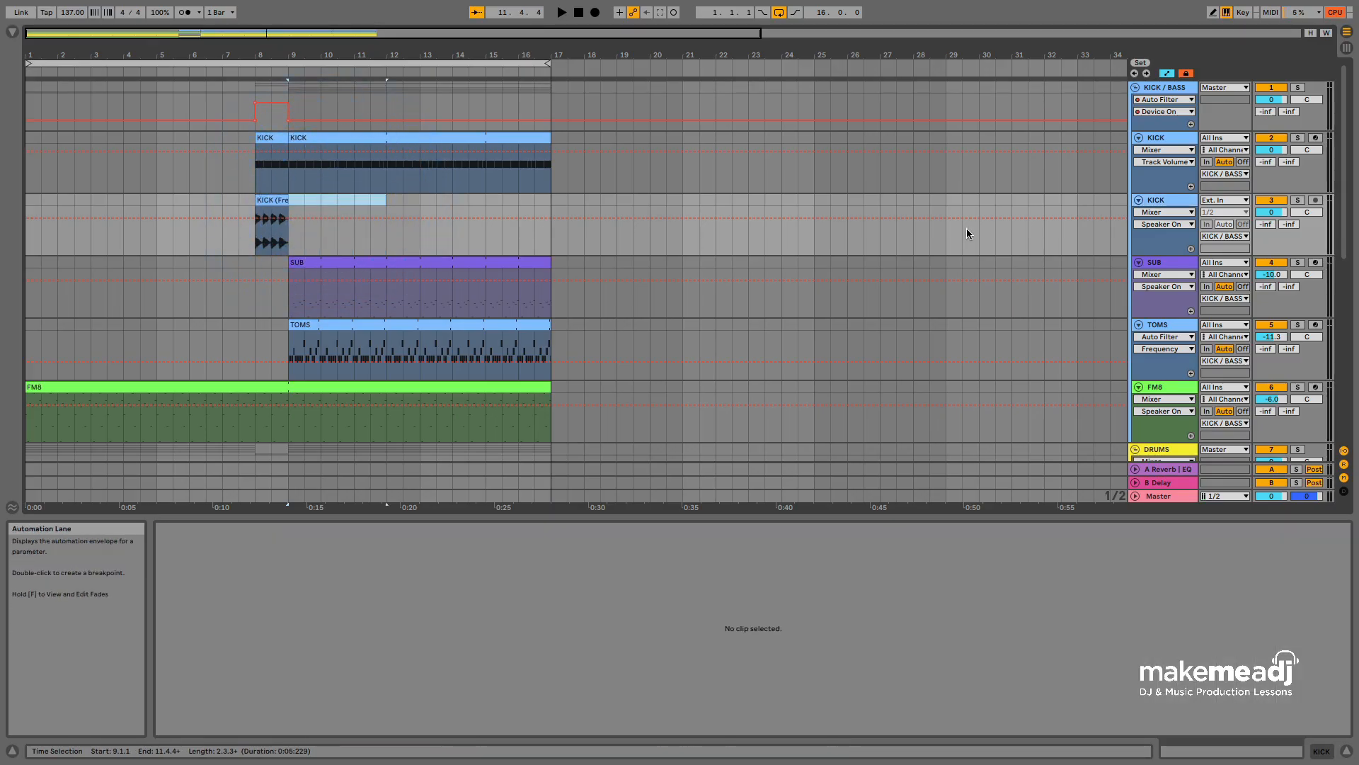
Rename the flattened kick track as REVERSE KICK.
{"action": "right_click", "coordinate": [1171, 200]}
{"action": "left_click", "coordinate": [1200, 257]}
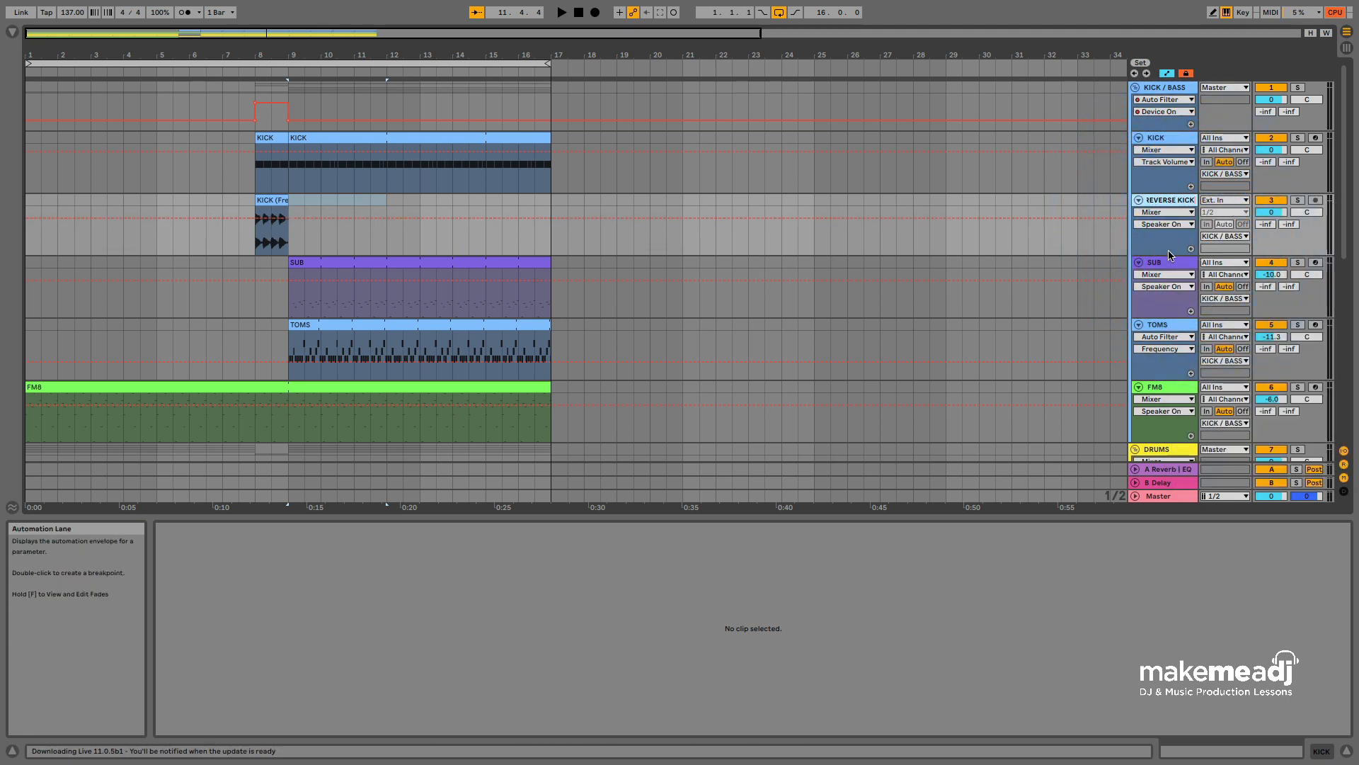
{"action": "left_click", "coordinate": [1024, 215]}
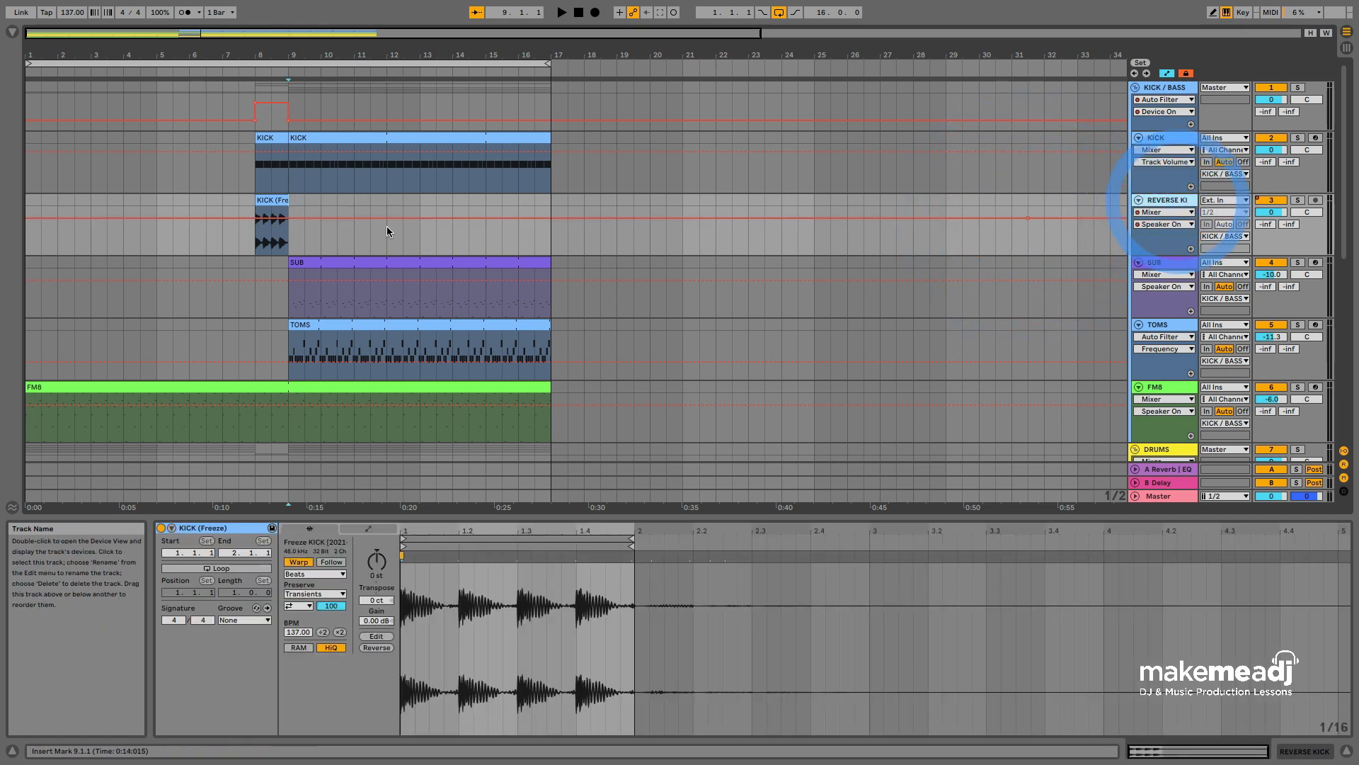
Colour the bar 8 kick audio clip and the REVERSE KICK track dark blue.
{"action": "left_click", "coordinate": [272, 199]}
{"action": "right_click", "coordinate": [272, 199]}
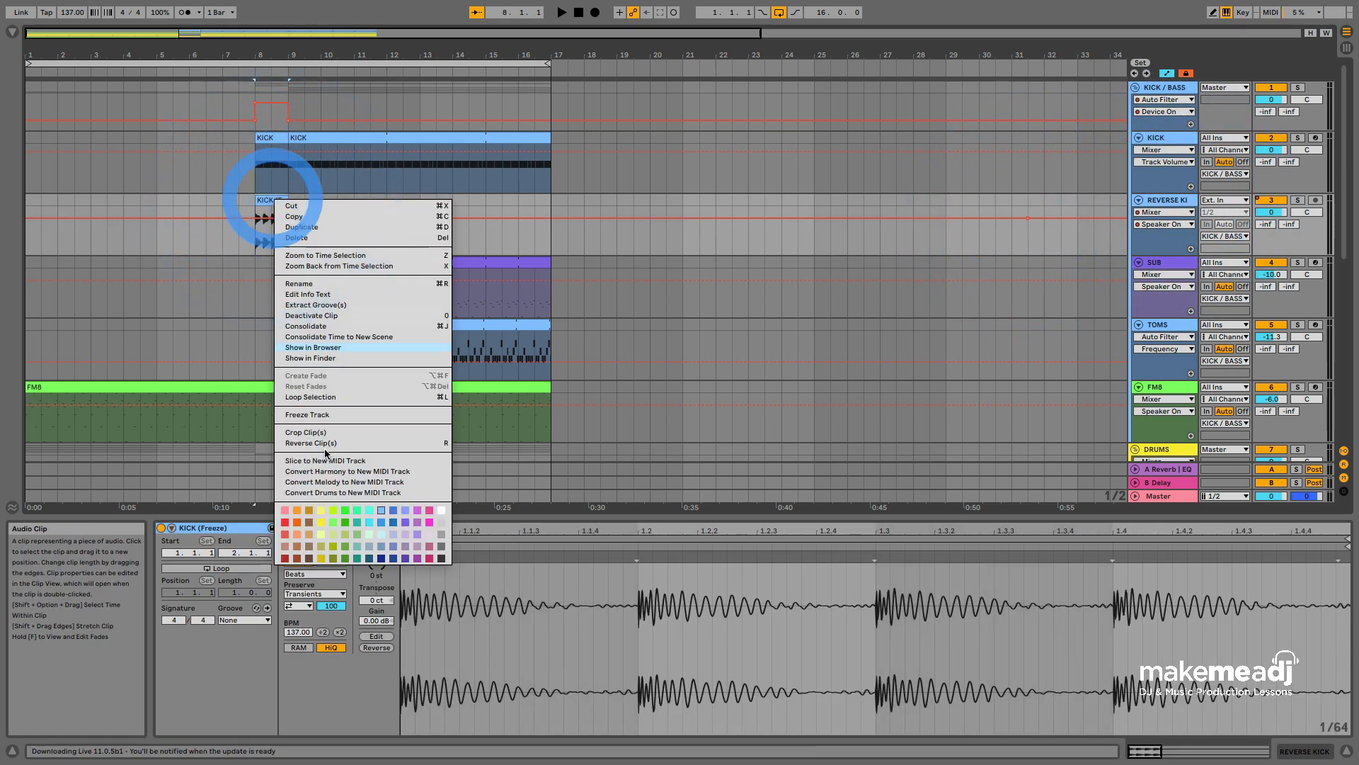
{"action": "left_click", "coordinate": [382, 562]}
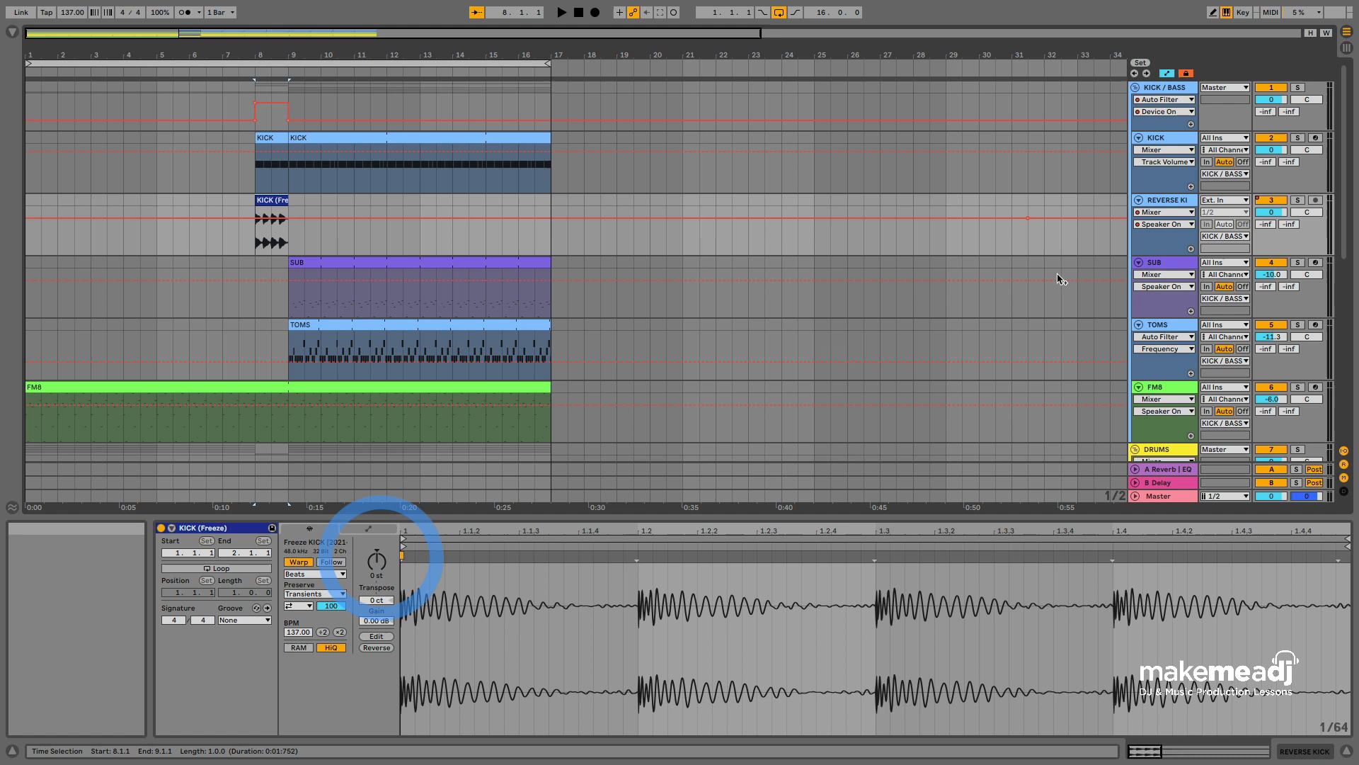
{"action": "right_click", "coordinate": [1165, 201]}
{"action": "left_click", "coordinate": [1272, 464]}
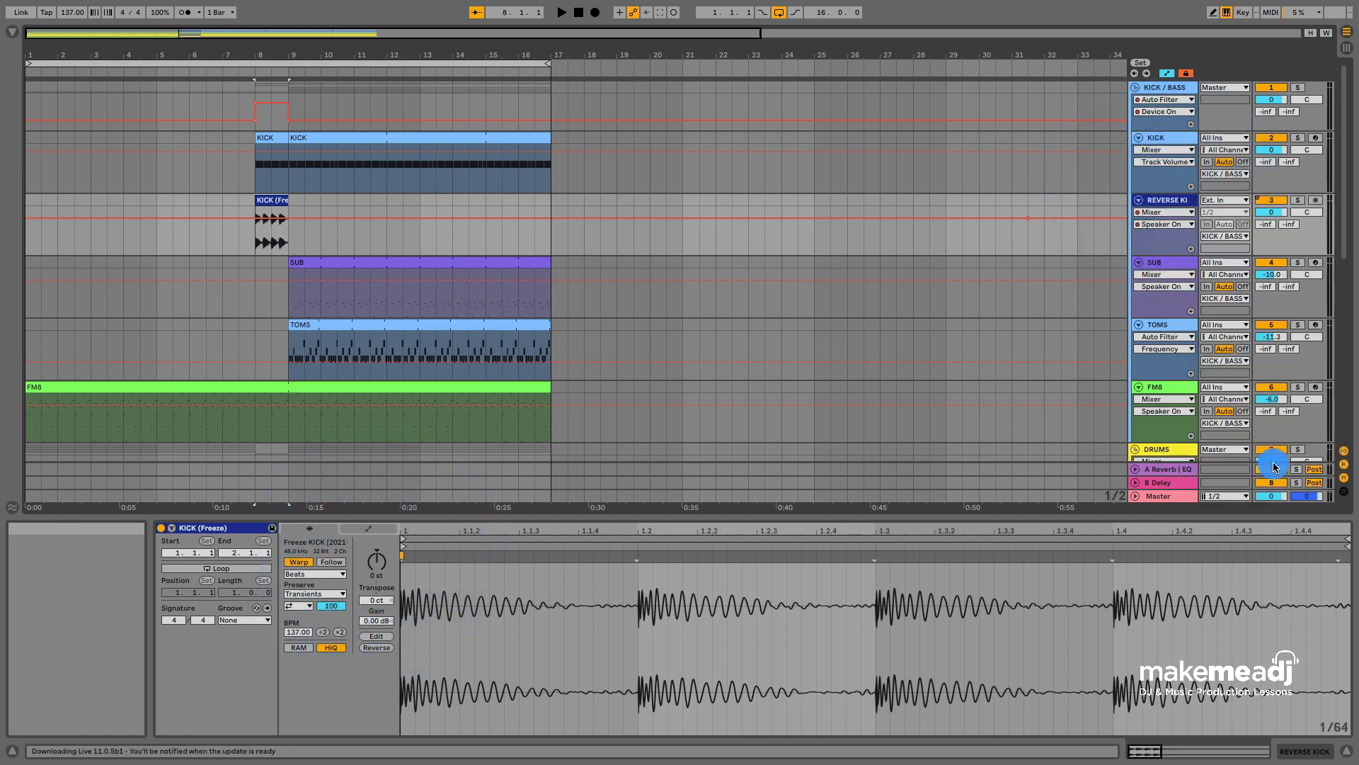
Reverse the bar 8 audio clip on REVERSE KICK and delete the original KICK clip in bar 8.
{"action": "left_click", "coordinate": [273, 200]}
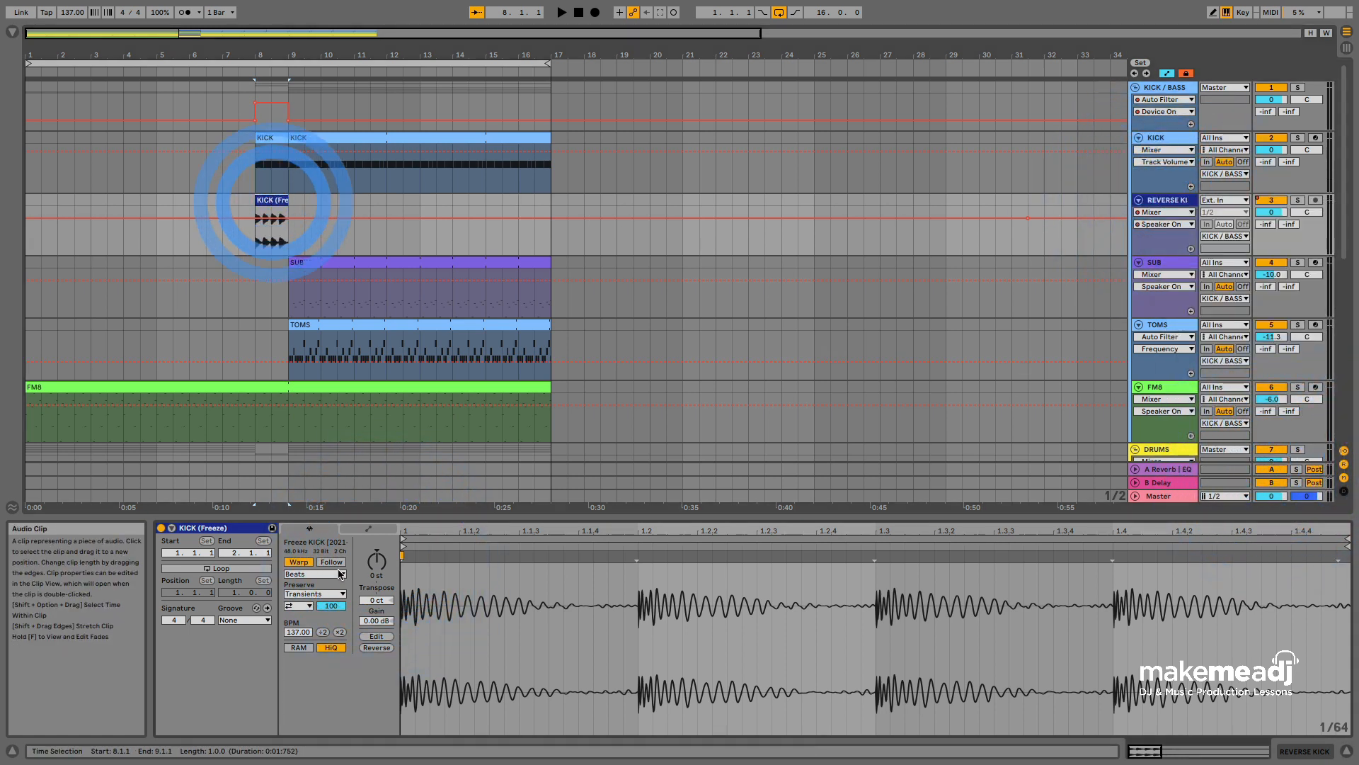
{"action": "left_click", "coordinate": [376, 647]}
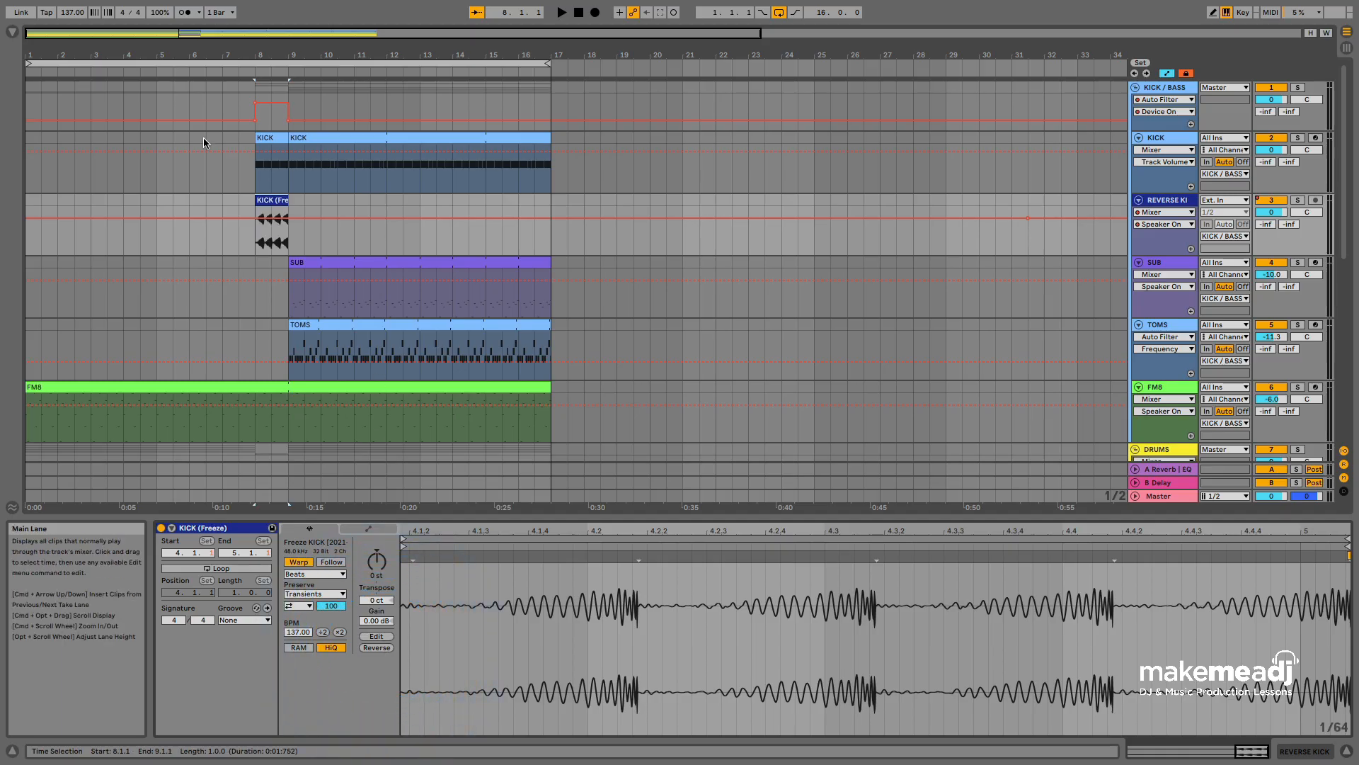
{"action": "left_click", "coordinate": [267, 137]}
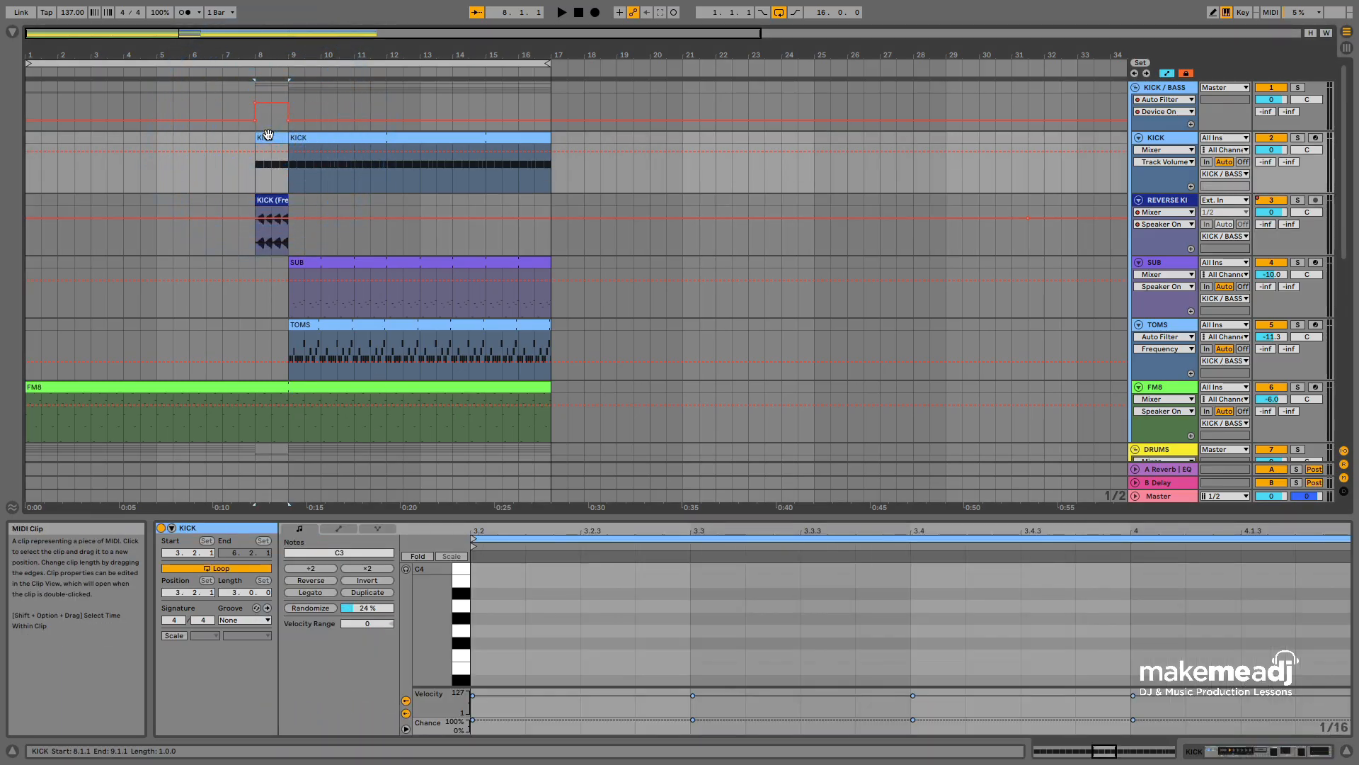
{"action": "key", "text": "Delete"}
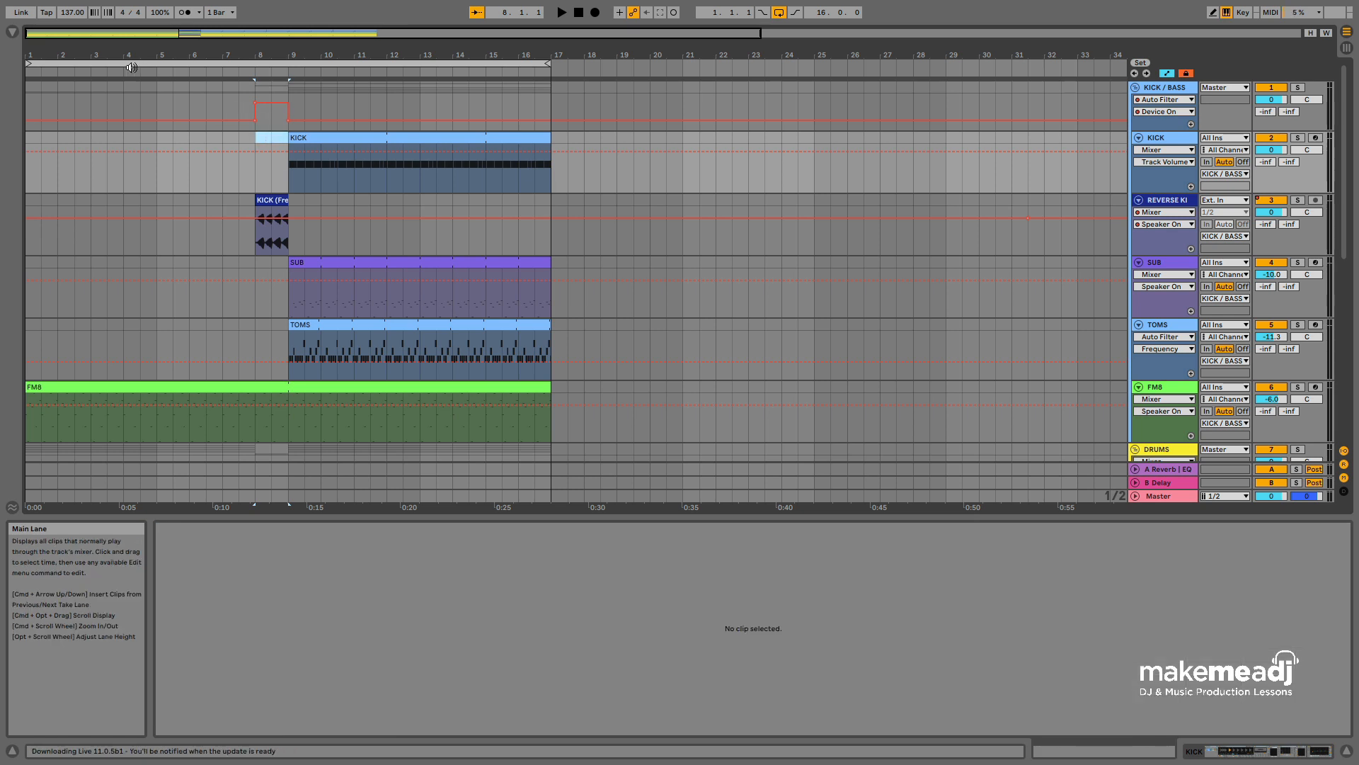
Play the arrangement from bar 5 through the reversed kick in bar 8, and review the drum tracks below.
{"action": "left_click", "coordinate": [156, 73]}
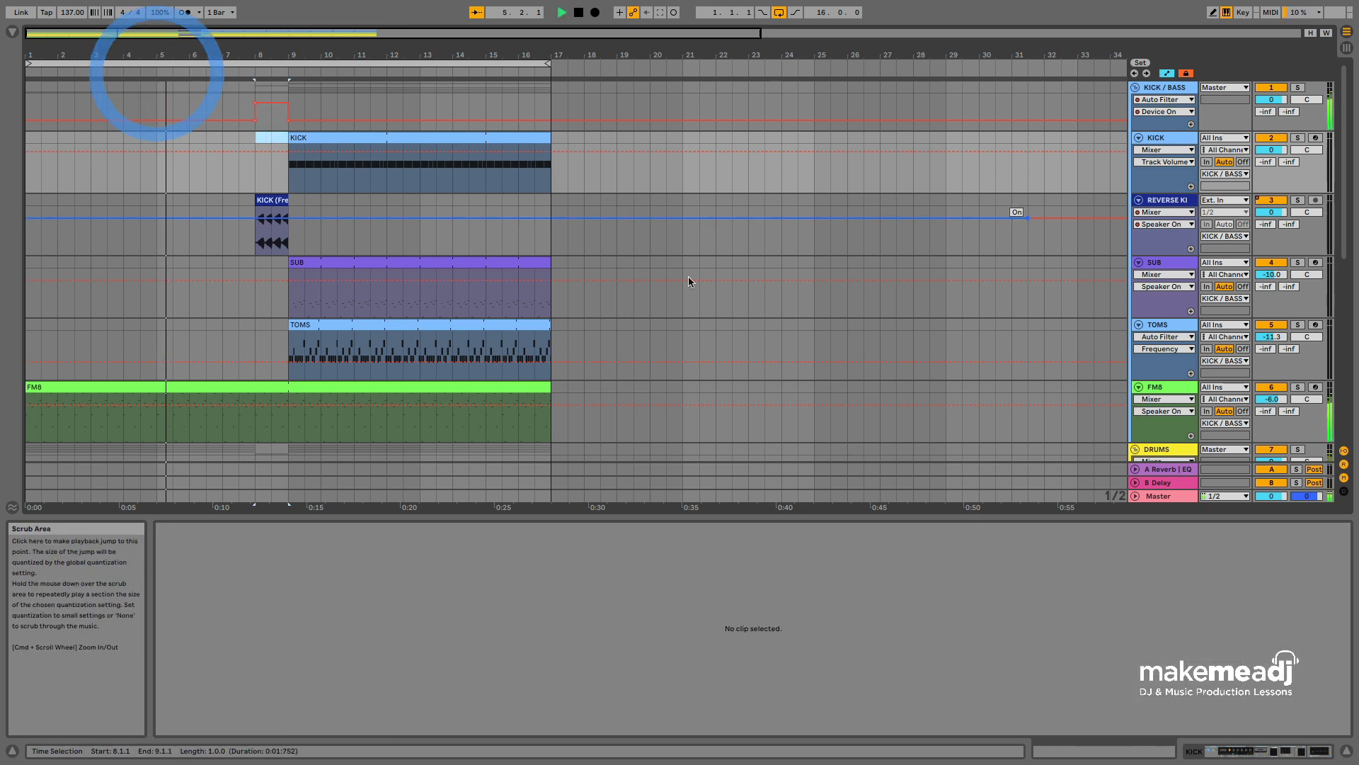
{"action": "left_click", "coordinate": [566, 199]}
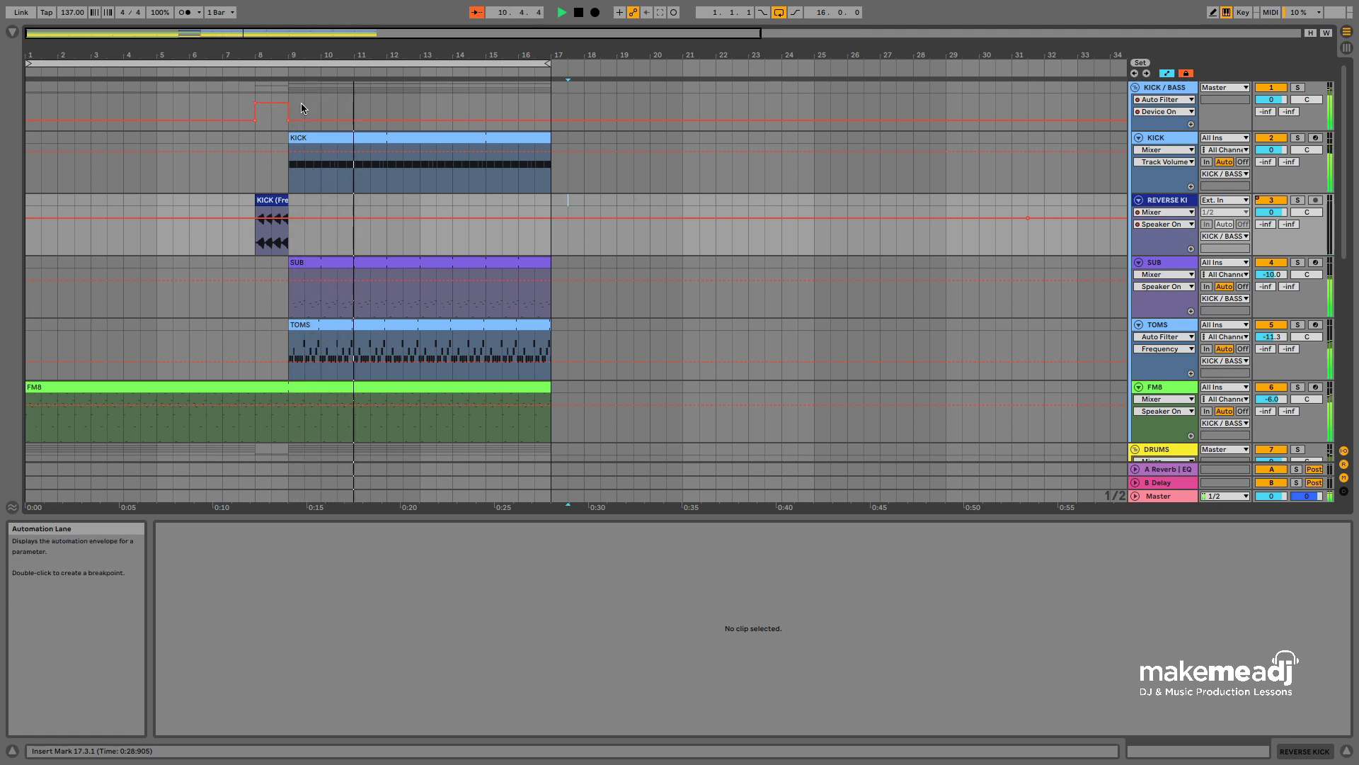
{"action": "scroll", "coordinate": [280, 247], "scroll_direction": "down", "scroll_amount": 10}
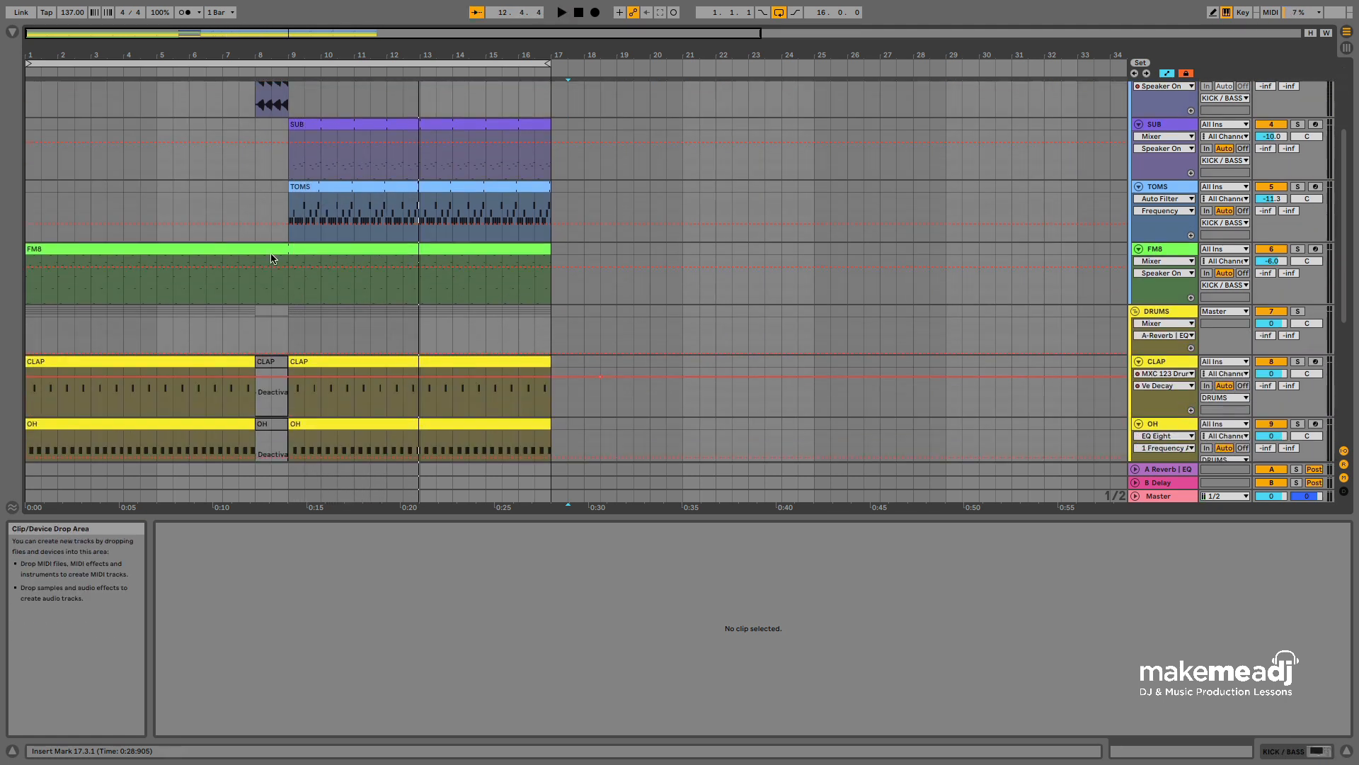
{"action": "scroll", "coordinate": [271, 254], "scroll_direction": "down", "scroll_amount": 2}
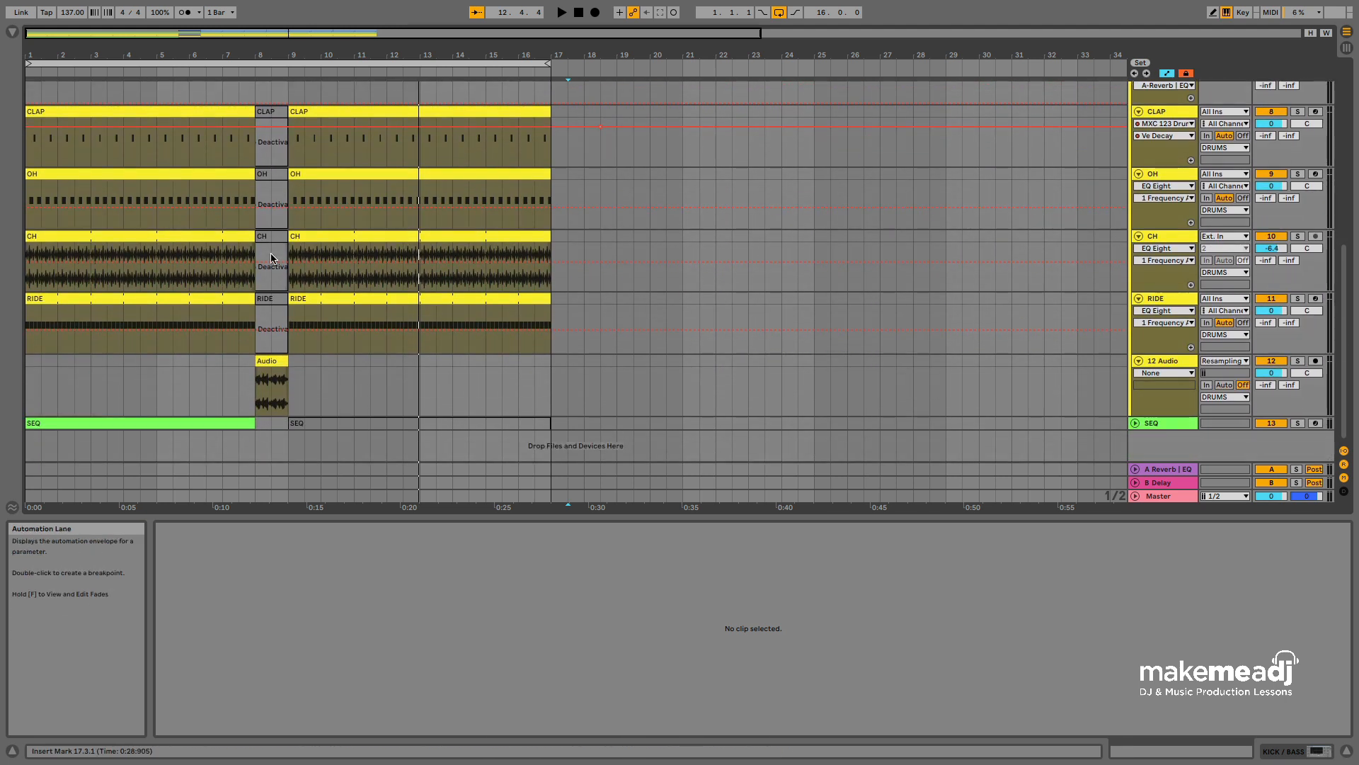